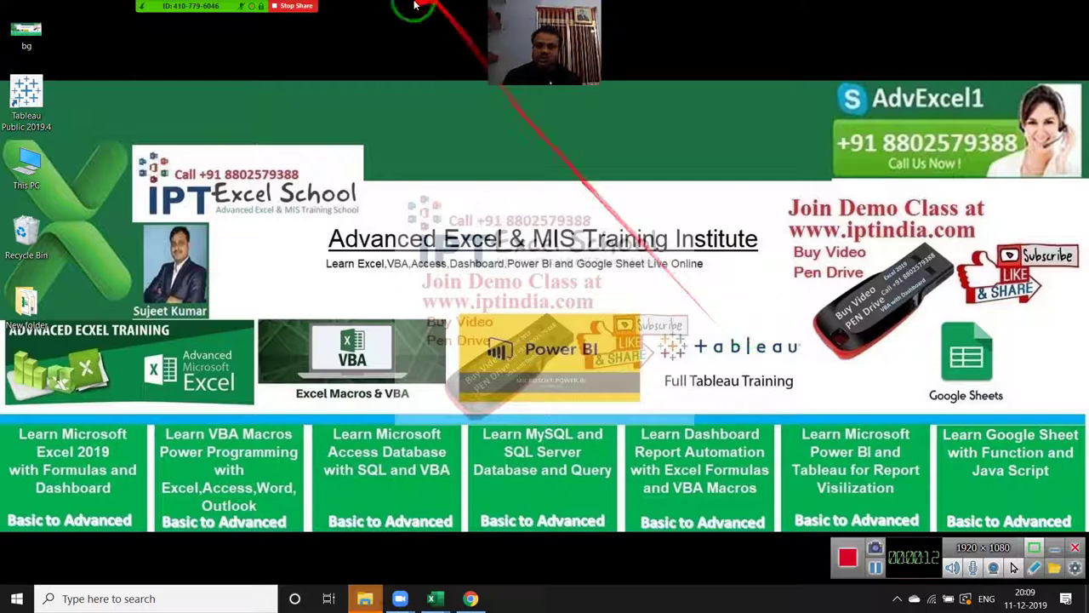
Step: Look over the meeting's participant list and audio options, then close them
left_click(167, 12)
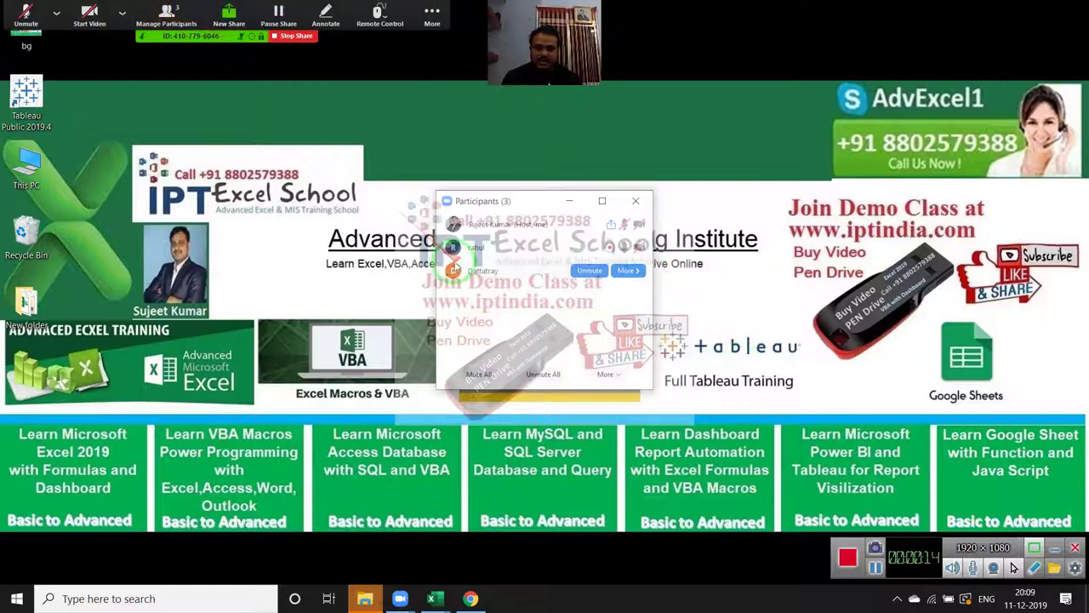
left_click(636, 201)
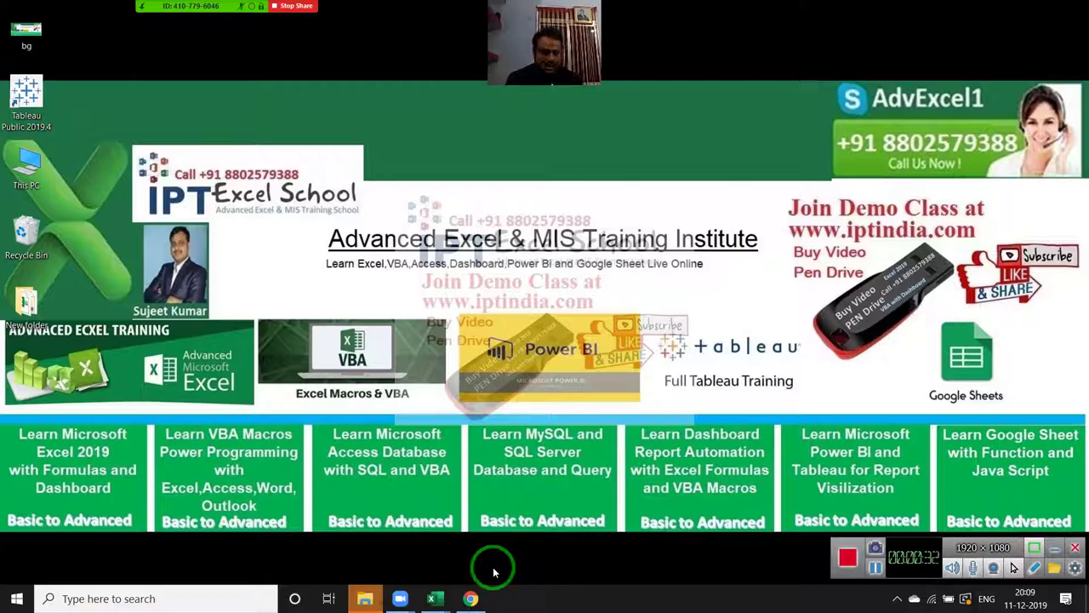
left_click(55, 12)
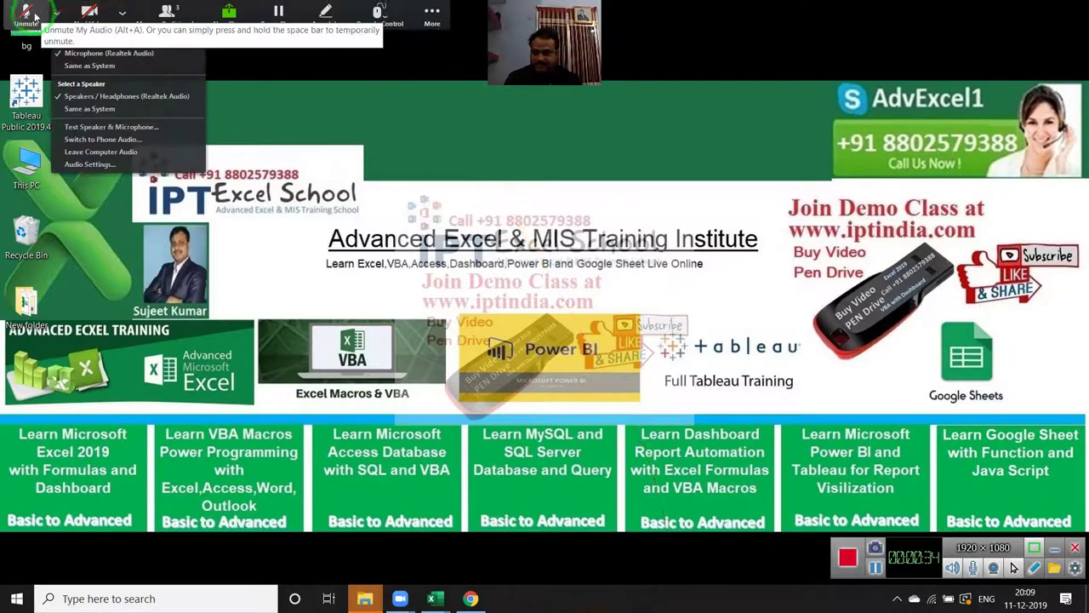
left_click(438, 598)
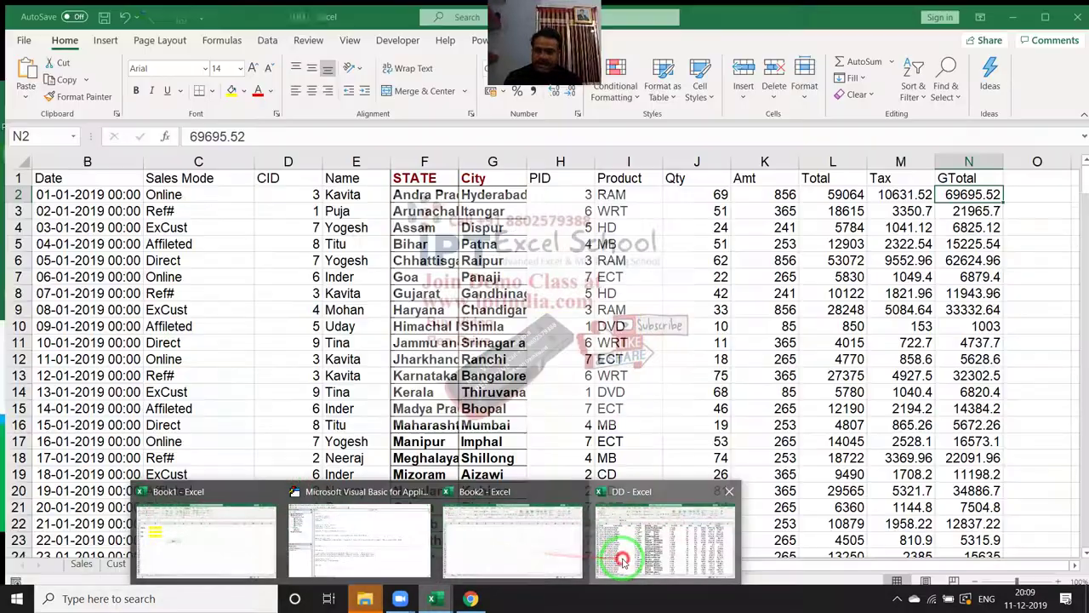
Step: Switch to the Excel Data sheet, select the GTotal and Date columns, and return to A1
left_click(497, 554)
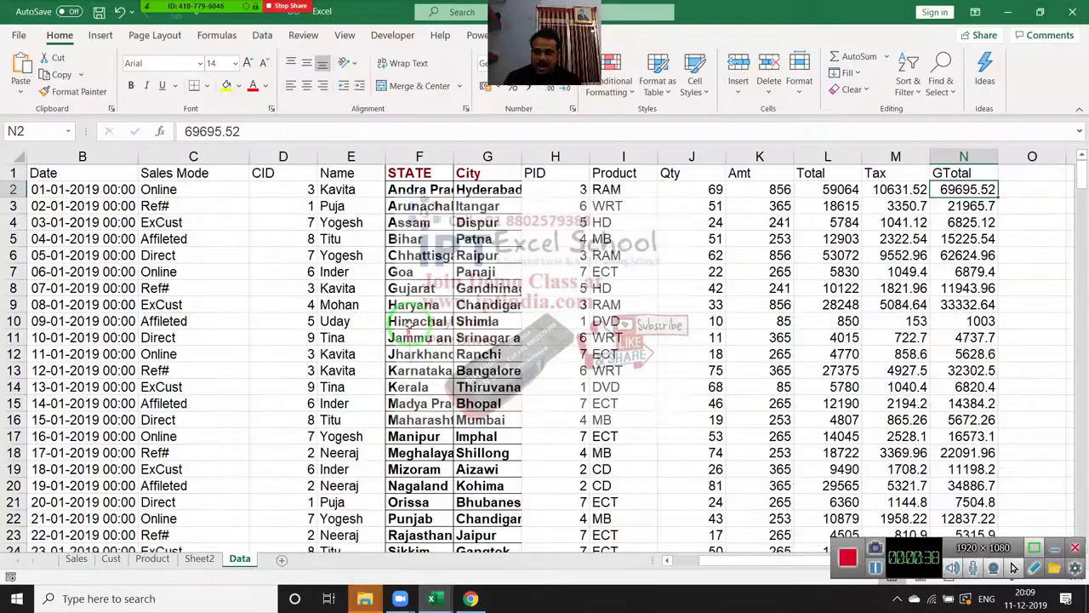
mouse_move(884, 254)
left_mouse_down()
mouse_move(947, 215)
mouse_move(966, 389)
left_mouse_up()
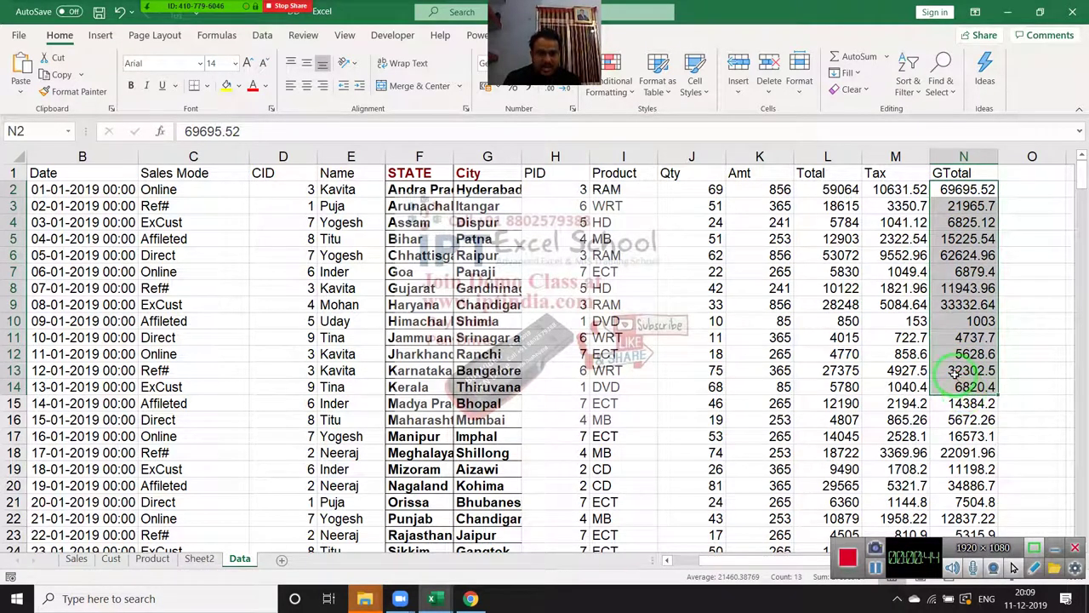
left_click_drag(919, 362, 781, 338)
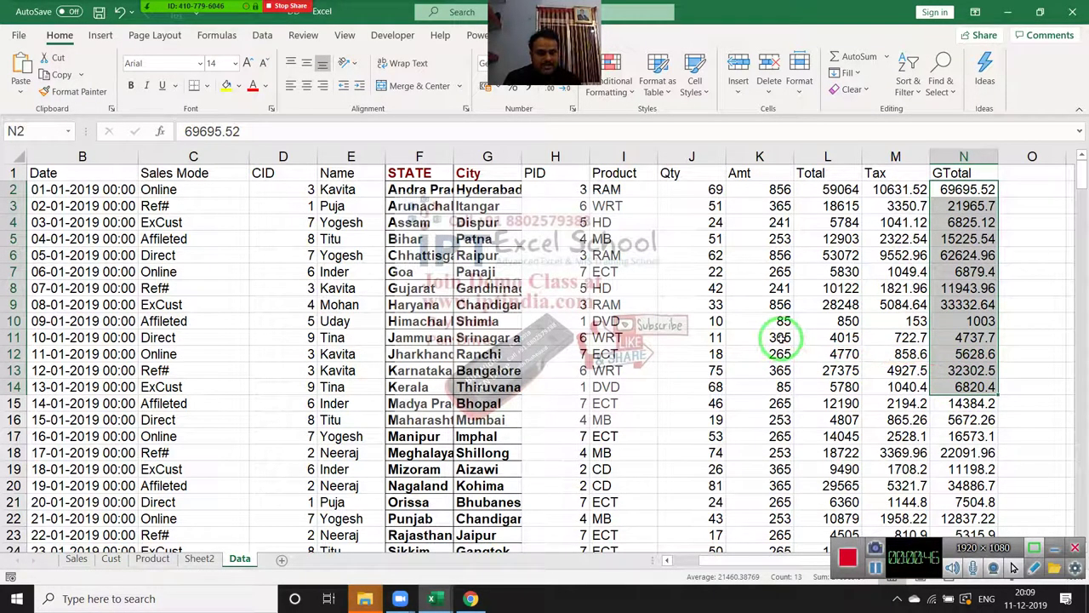
left_click(66, 171)
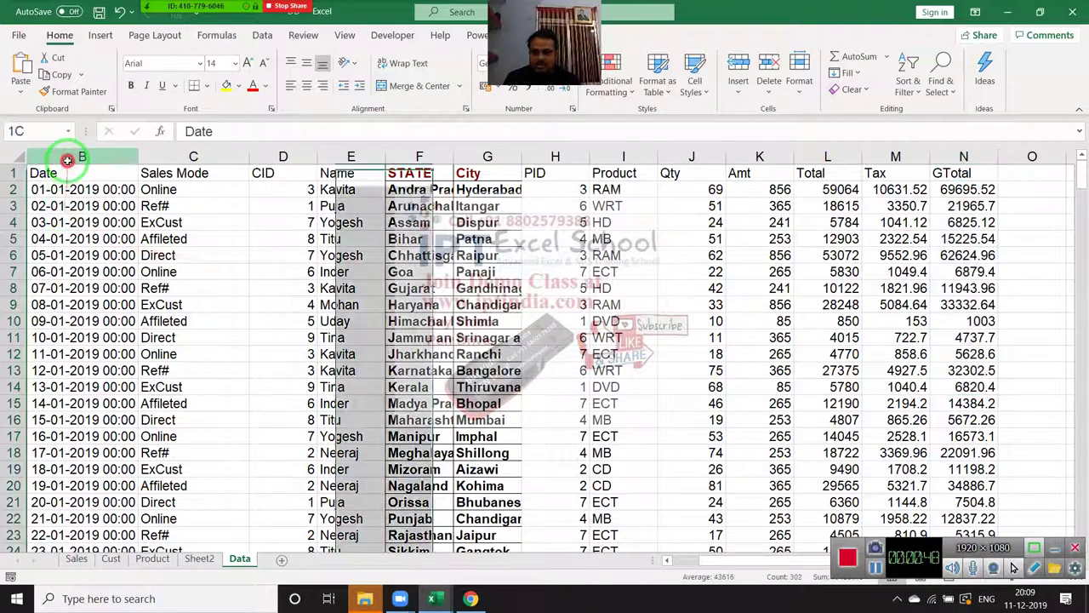
key("ctrl+shift+Down")
left_click(66, 172)
key("Left")
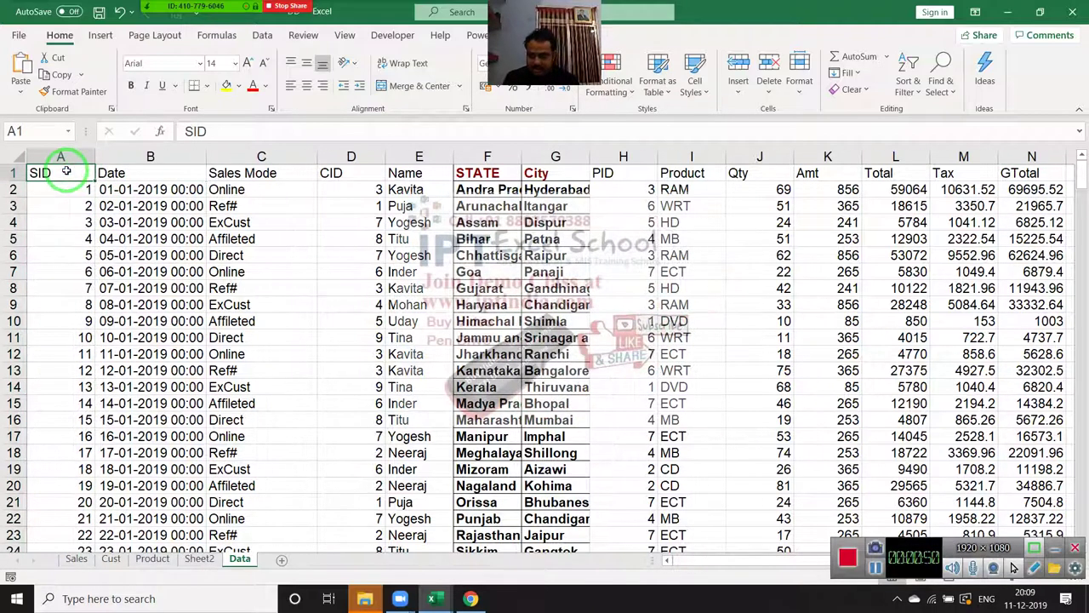
left_click(97, 36)
Step: Create a pivot table on a new sheet with Sales Mode in Rows and GTotal in Values
left_click(28, 78)
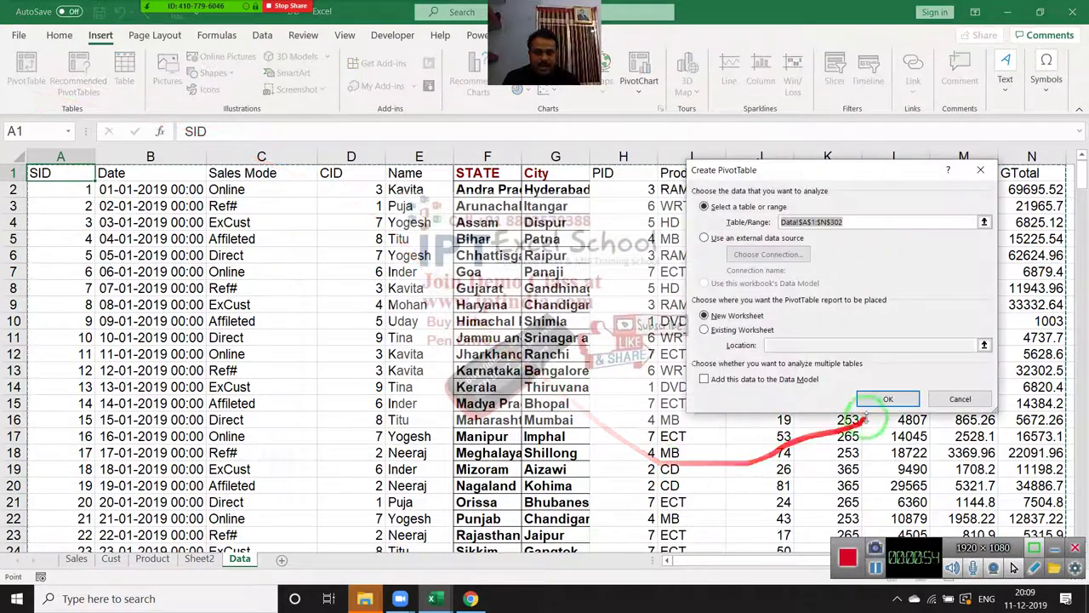
left_click(880, 400)
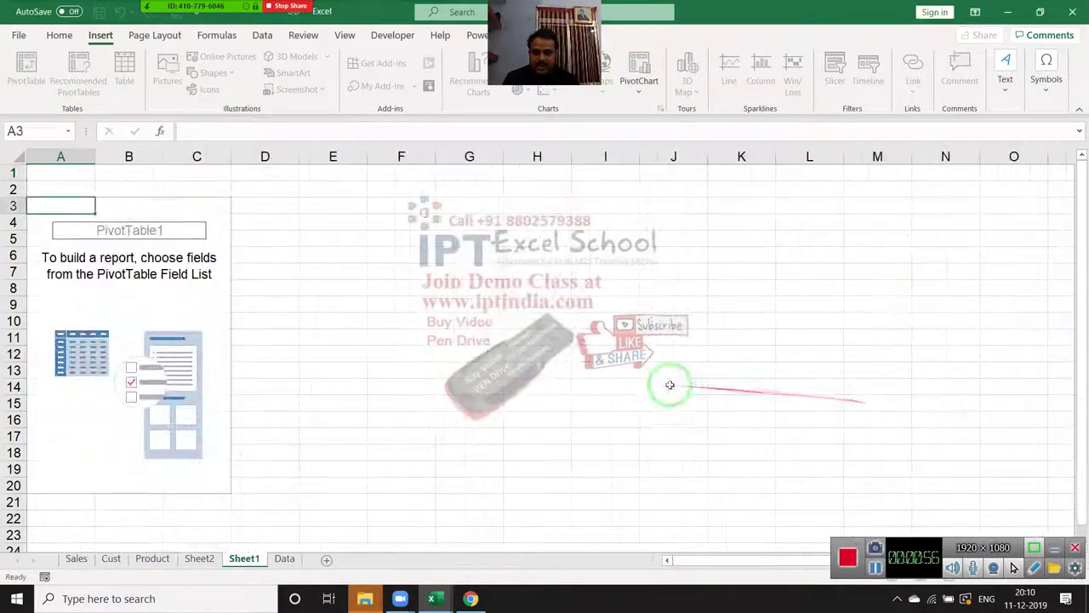
left_click(85, 320)
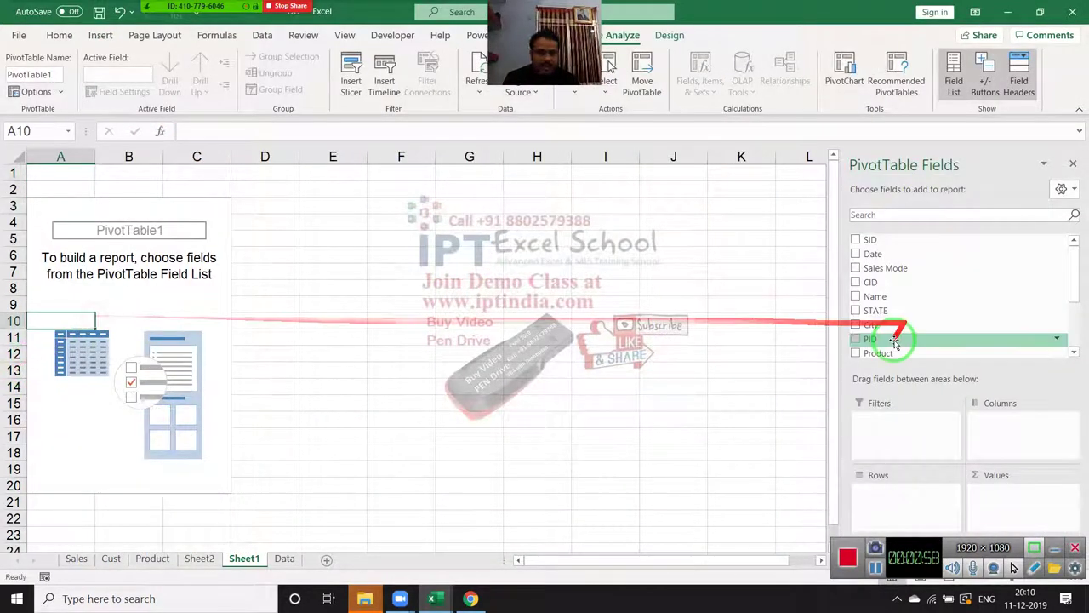
left_click_drag(924, 271, 917, 507)
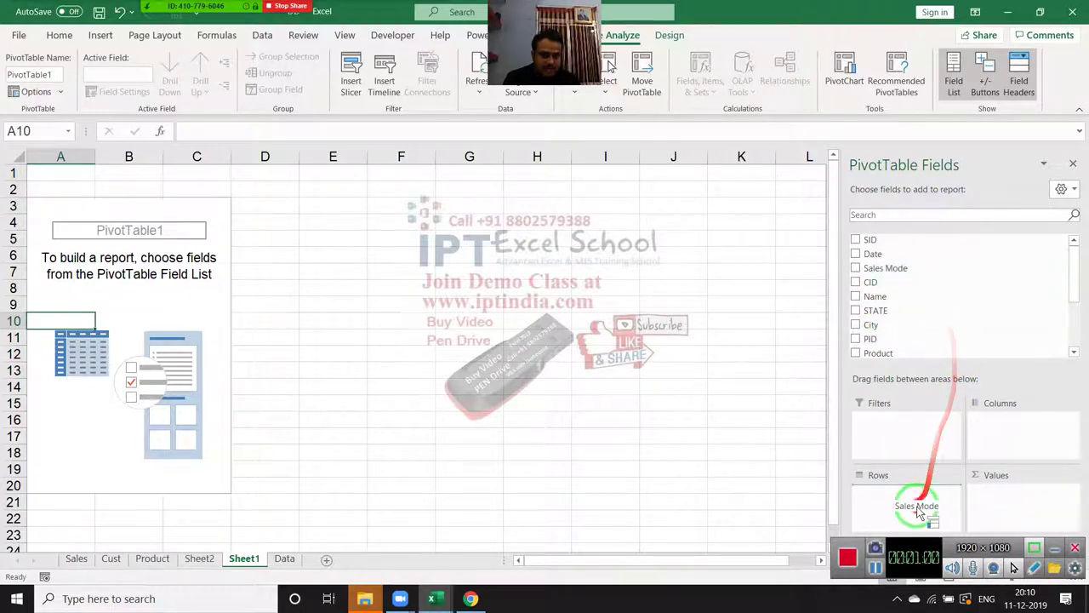
scroll(1064, 289, "down", 3)
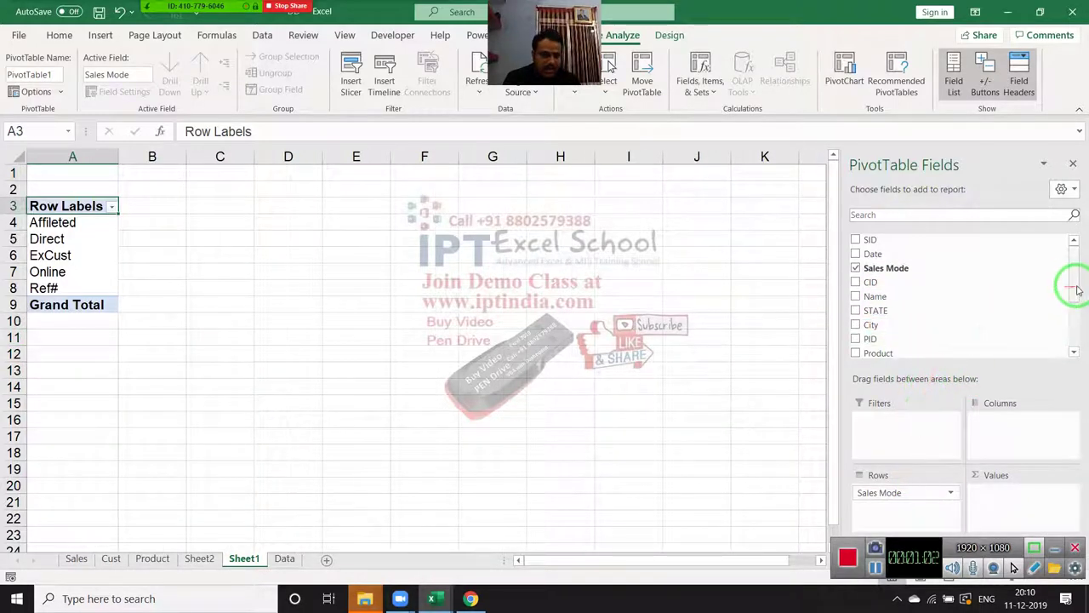
scroll(1076, 323, "down", 1)
left_click_drag(885, 336, 991, 498)
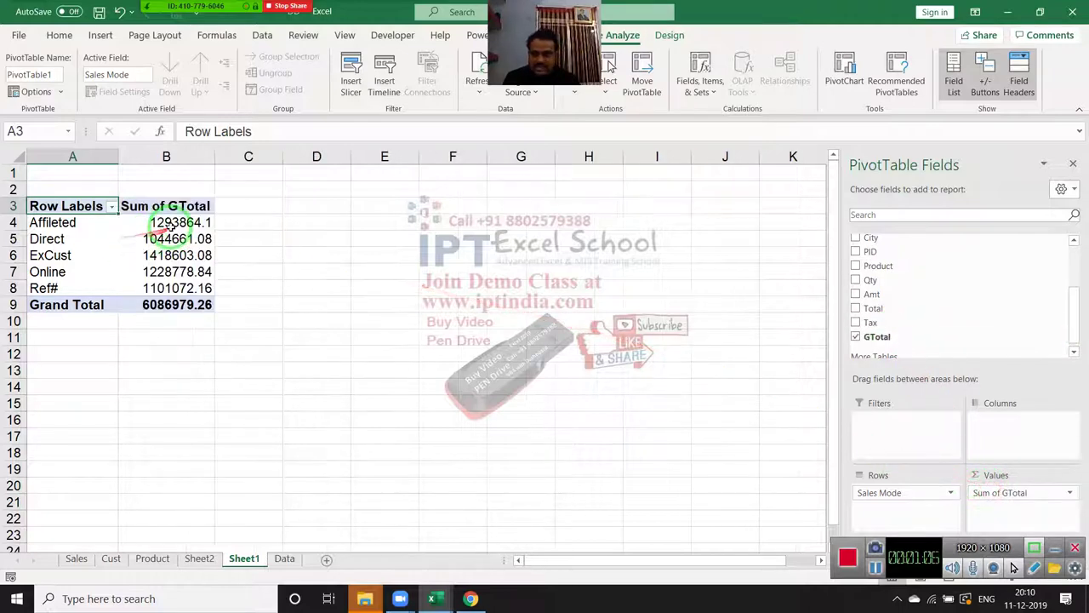
Step: Select the summed GTotal figures and the Sum of GTotal header in B3
left_click_drag(170, 222, 171, 281)
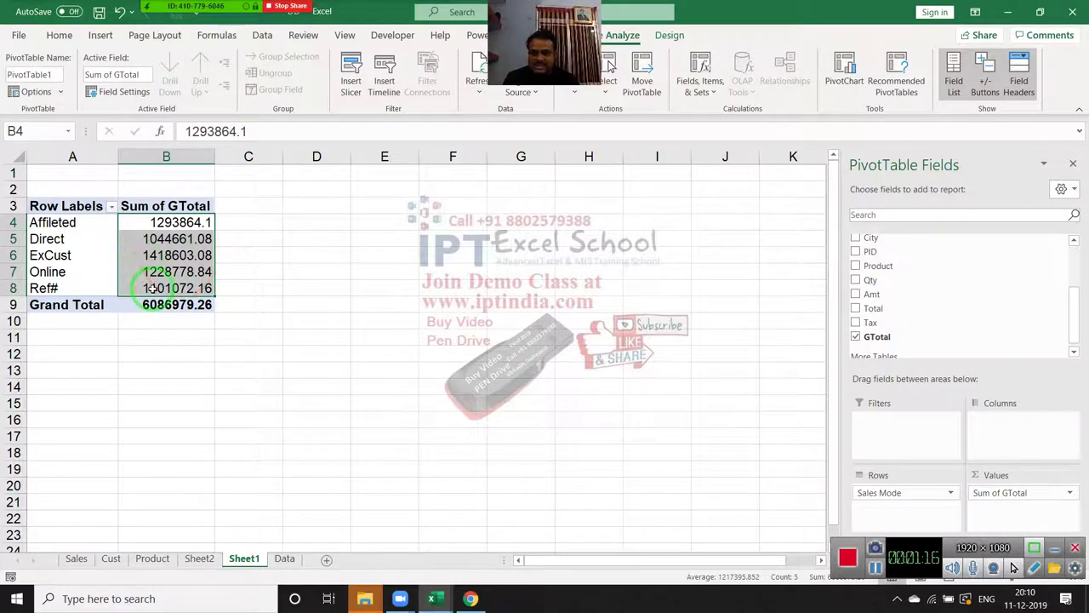
mouse_move(147, 290)
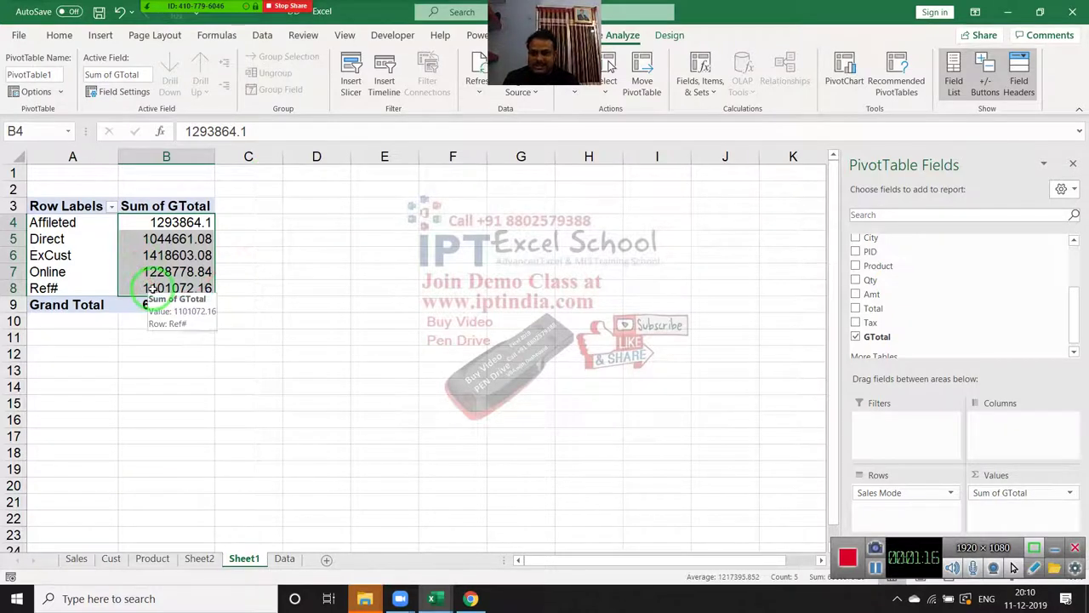
left_click(159, 209)
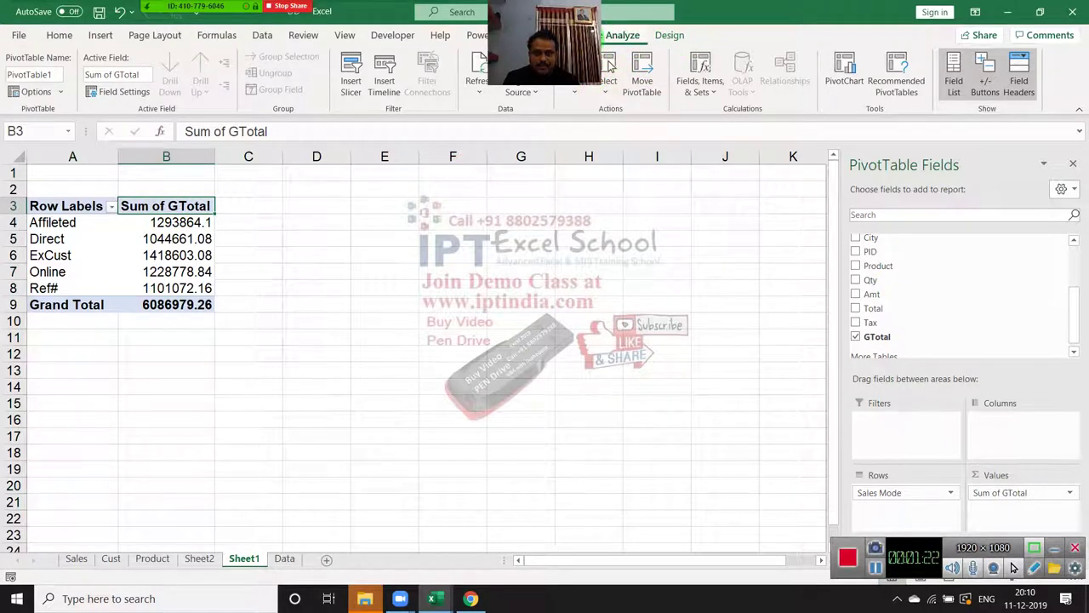
left_click(697, 89)
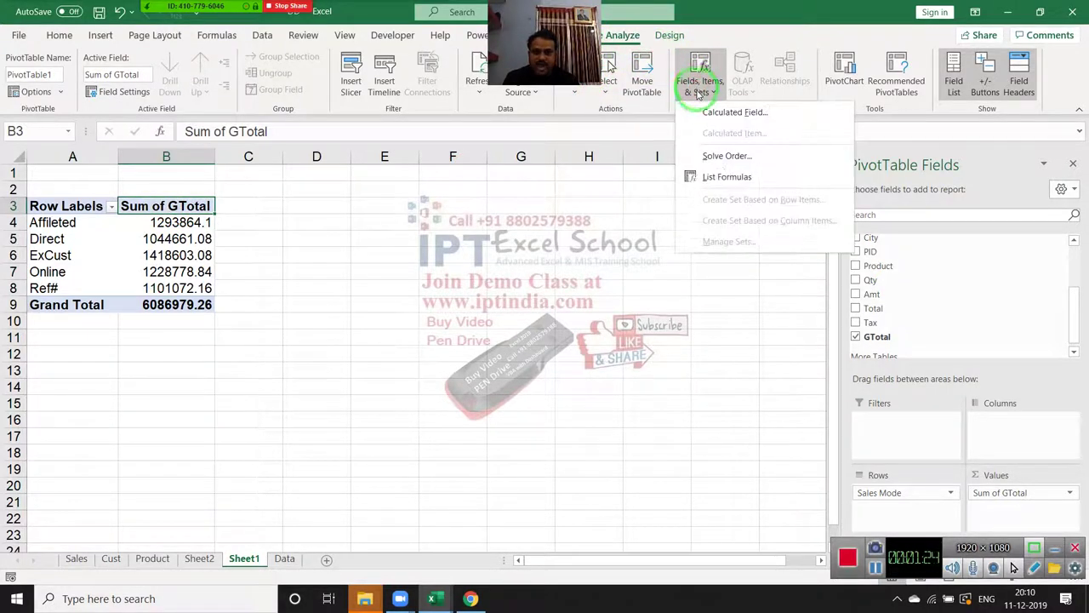
Step: Add a calculated pivot field named Amtin$ with the formula =GTotal/70
left_click(706, 111)
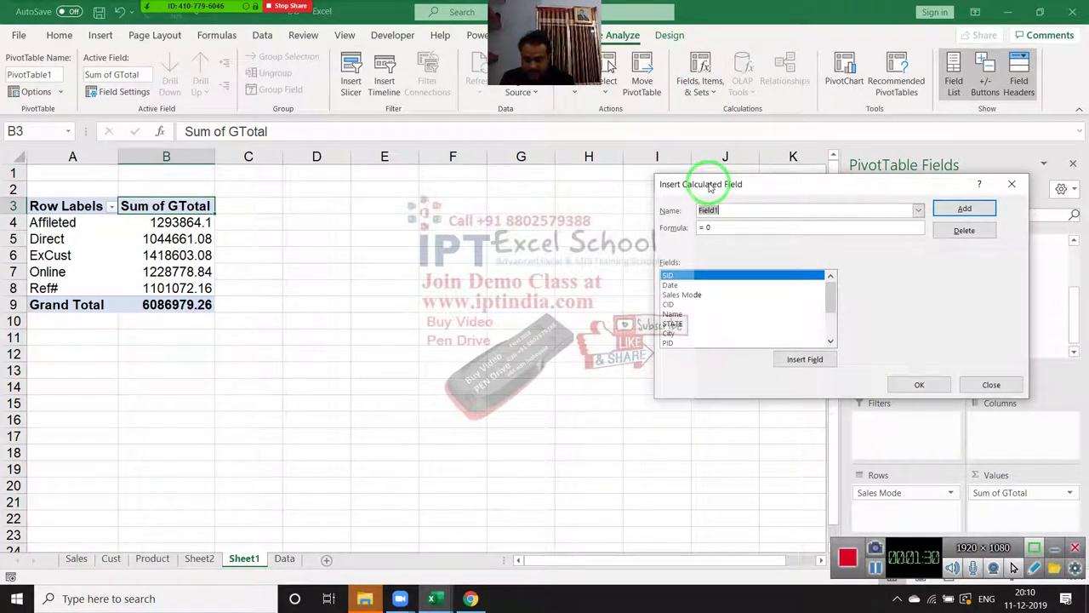
type("Amtin$")
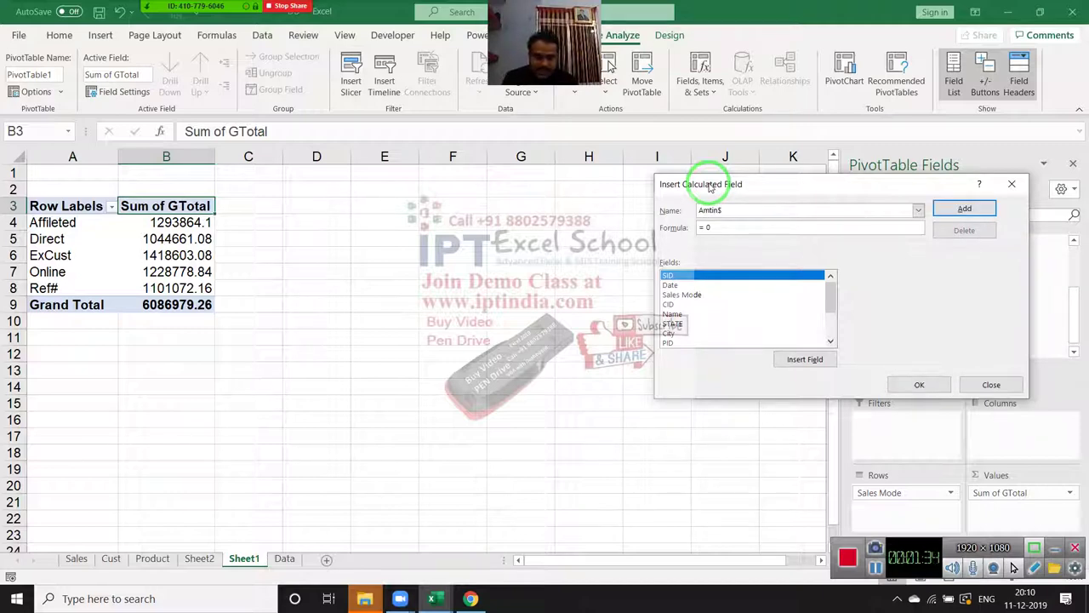
left_click(726, 223)
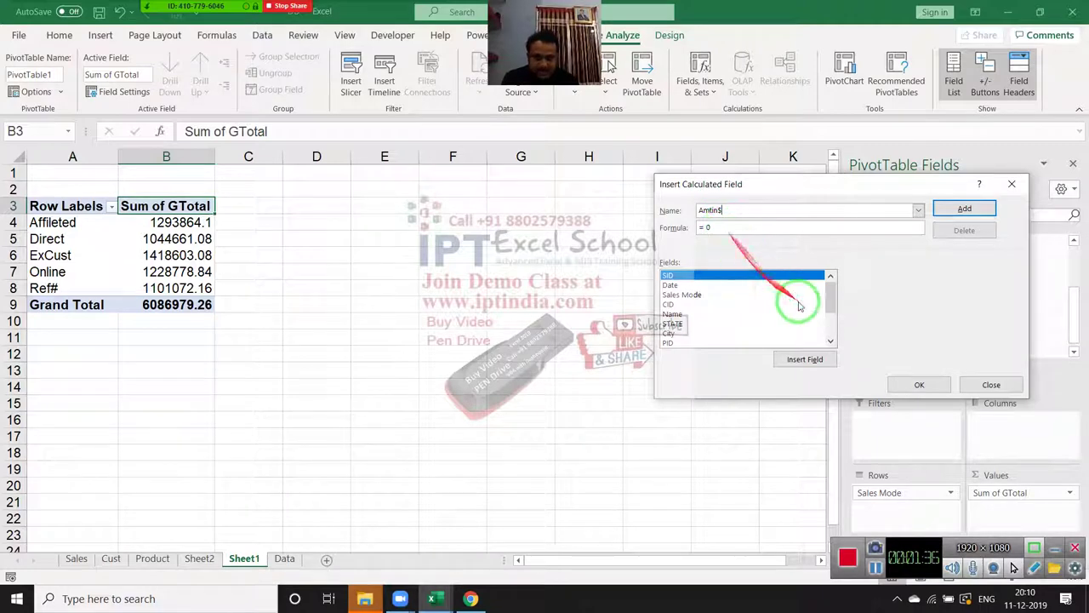
left_click(738, 228)
key("BackSpace")
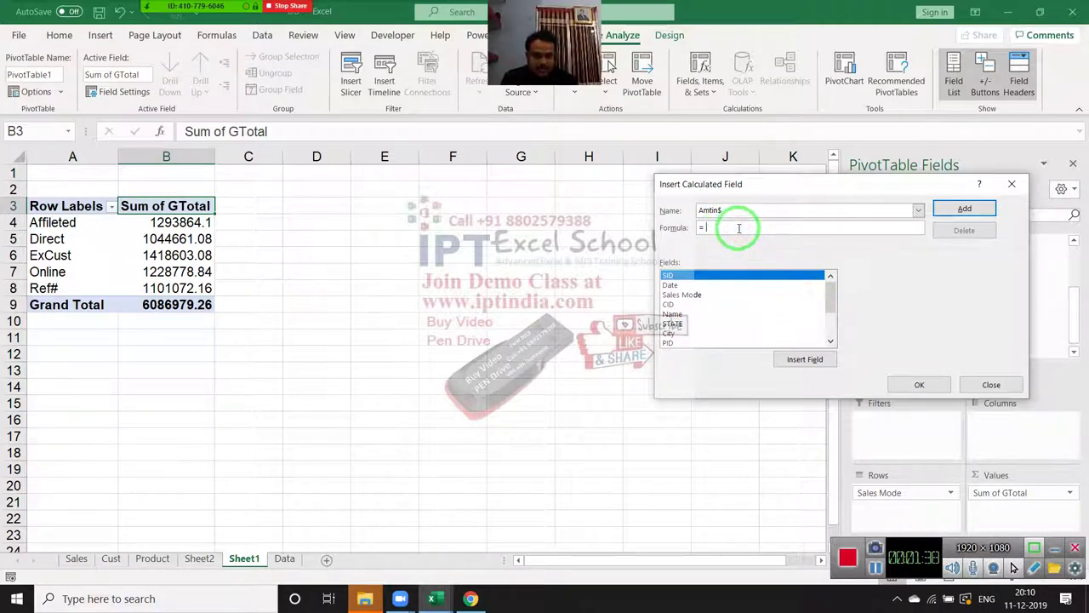
left_click_drag(830, 293, 831, 340)
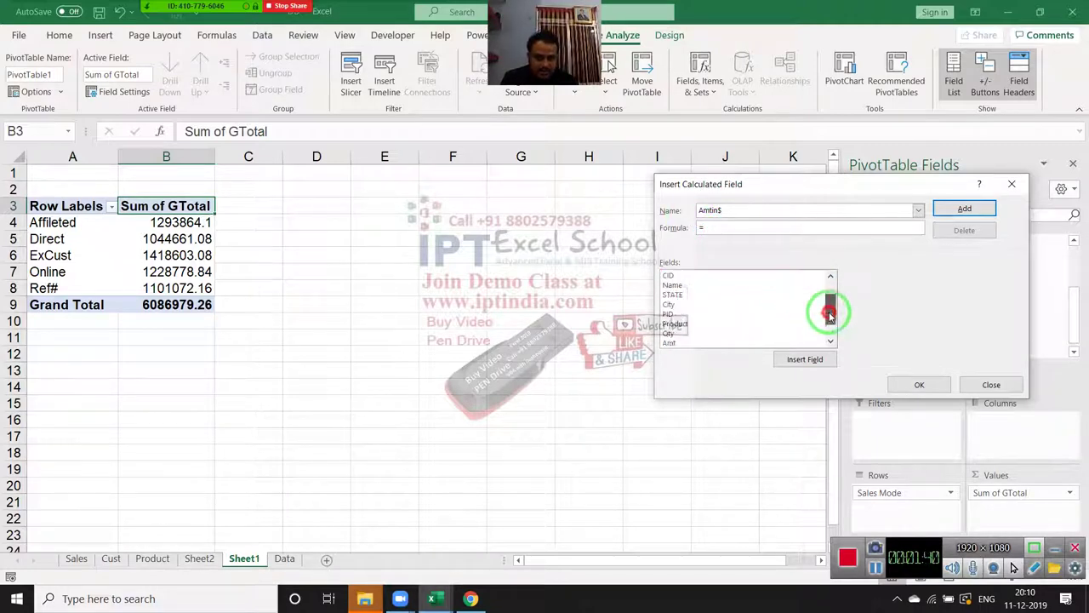
left_click(680, 342)
left_click(807, 360)
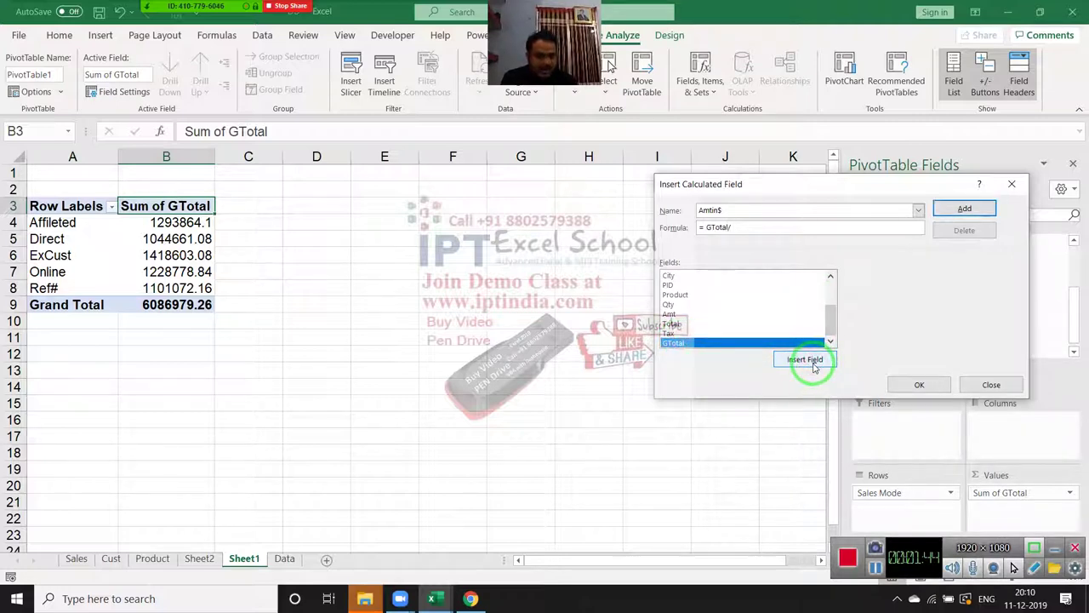
type("70")
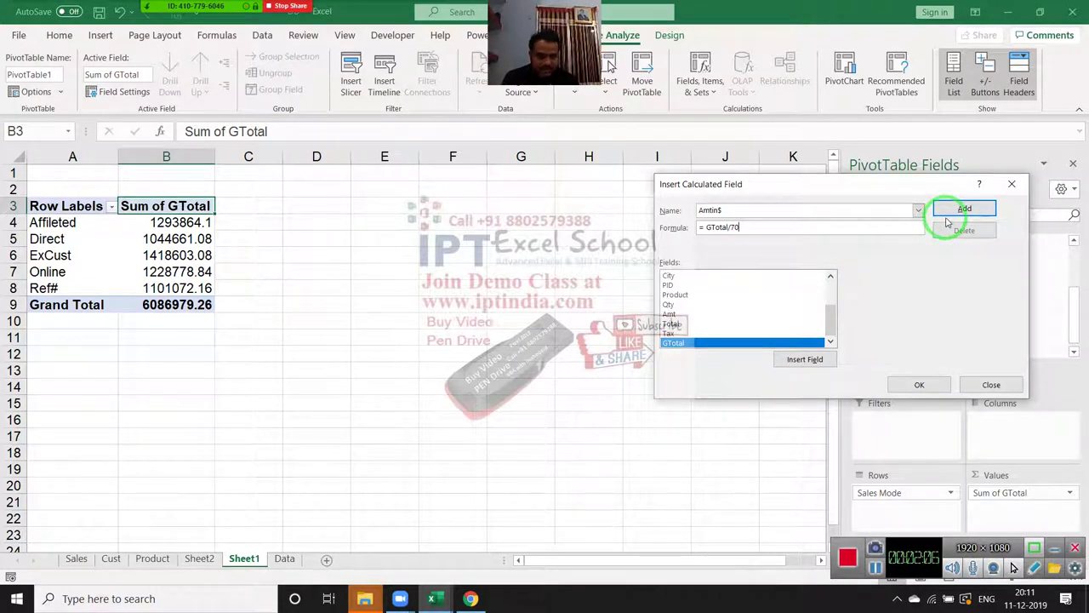
left_click(958, 211)
Step: Remove Sum of GTotal from the pivot and select the Amtin$ amounts through Grand Total
left_click(928, 385)
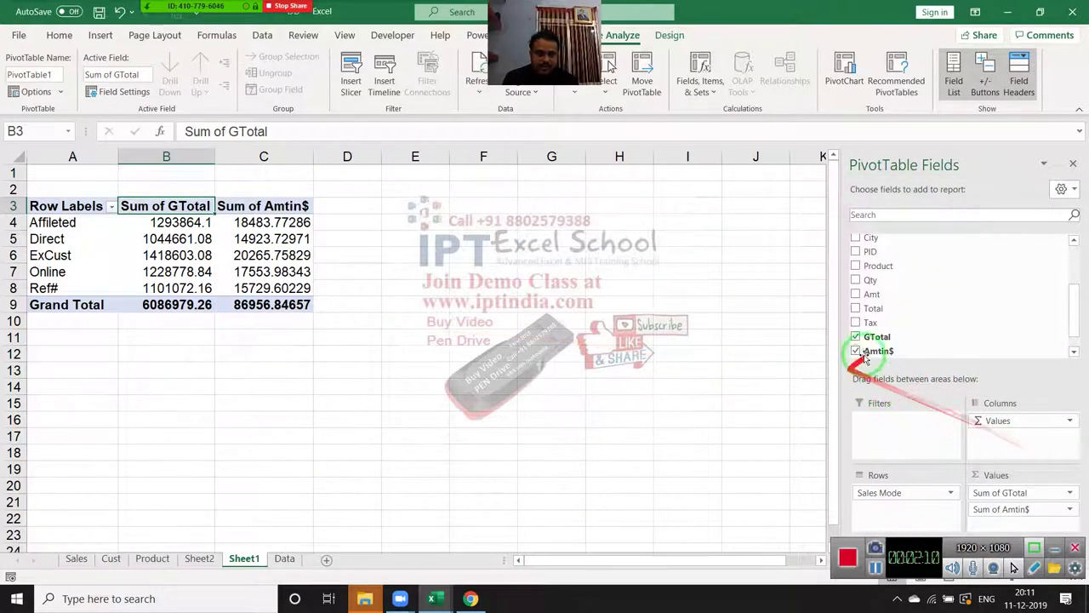
left_click(855, 337)
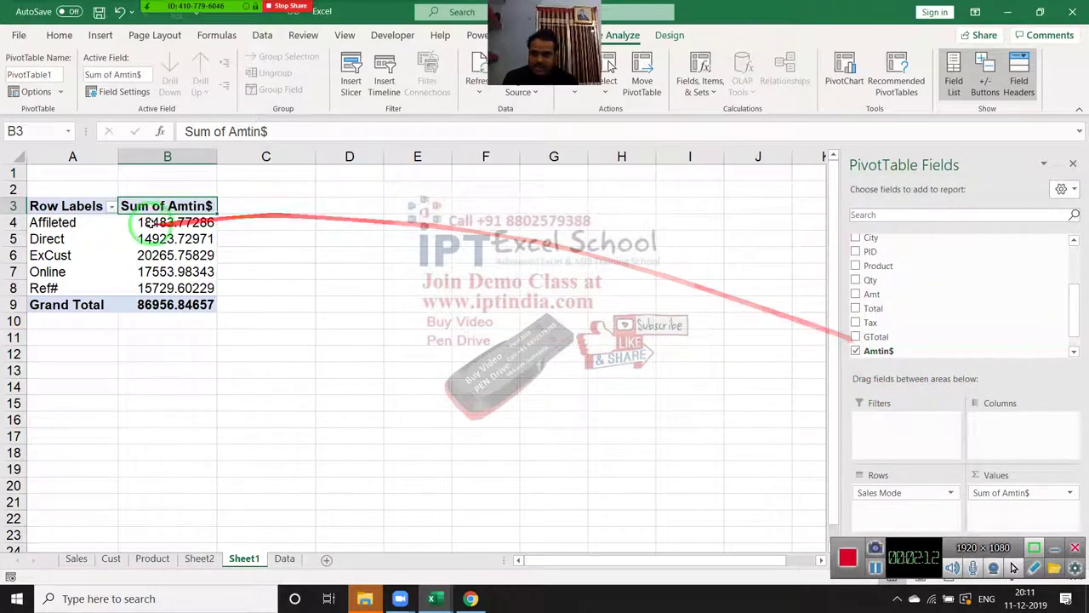
left_click_drag(148, 222, 147, 281)
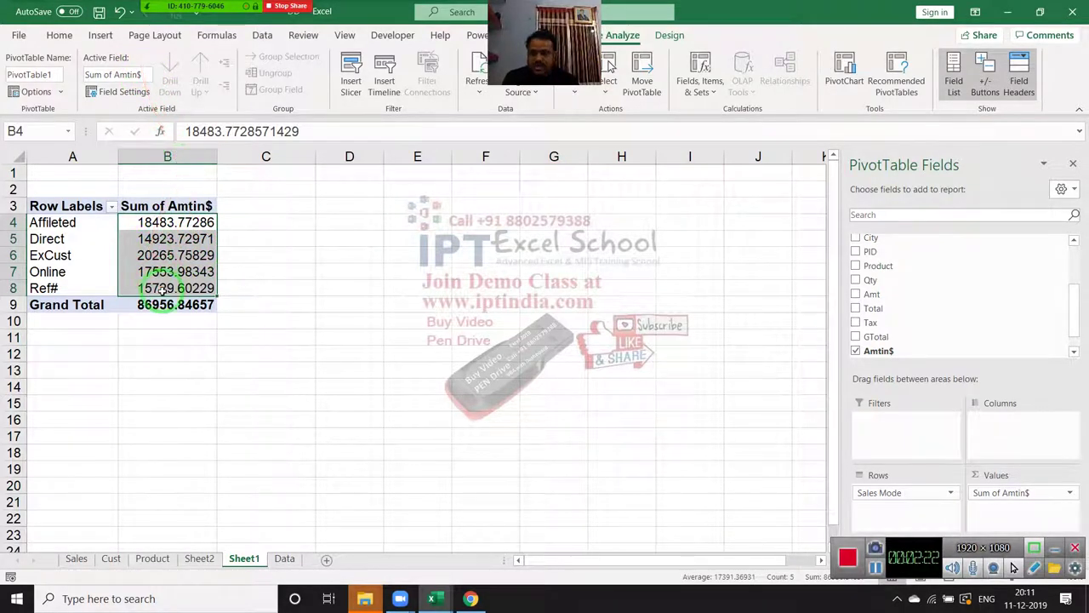
left_click_drag(157, 223, 163, 303)
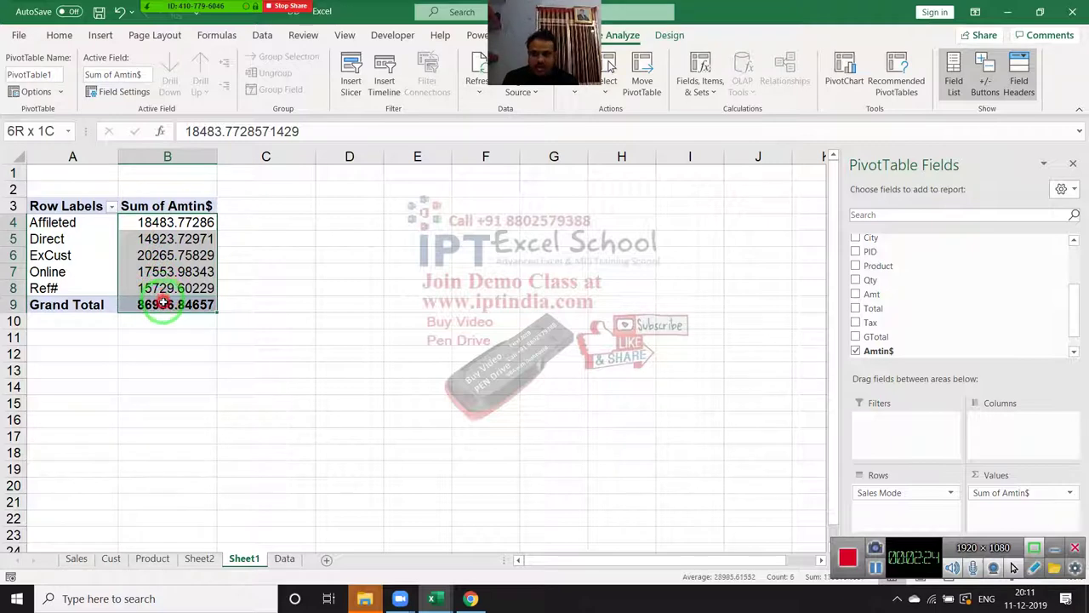
Step: Apply the custom format "US $"#,"K" to the Amtin$ amounts so they read US $ 18 K
right_click(162, 262)
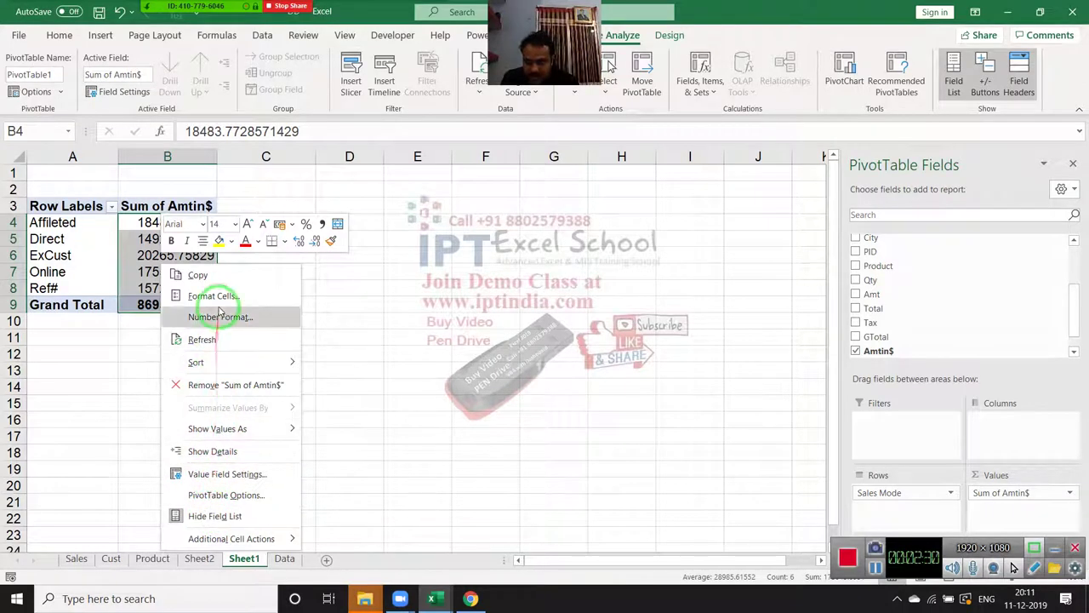
left_click(212, 295)
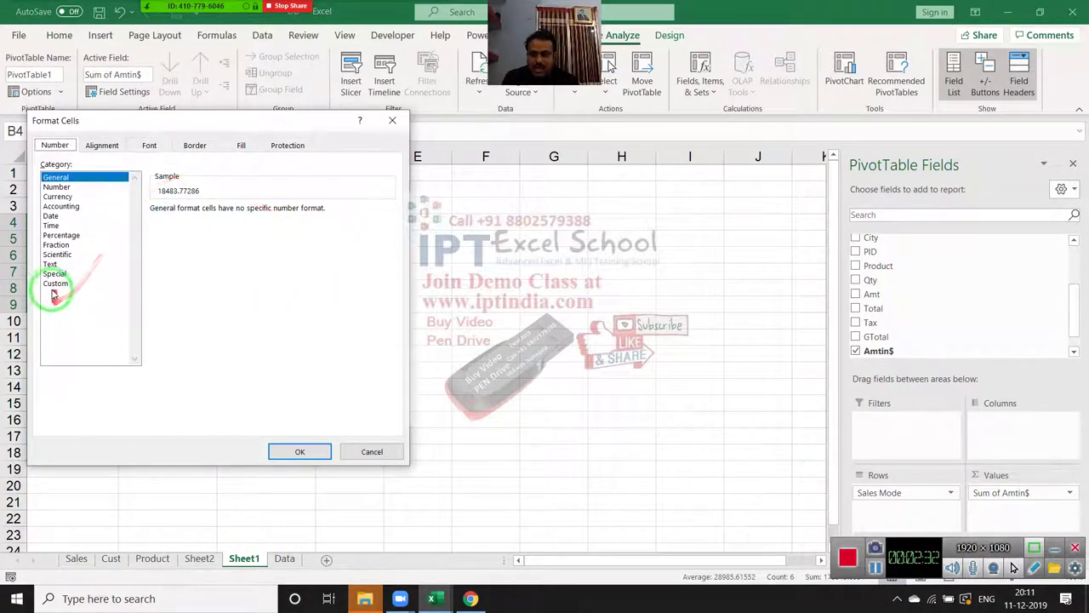
left_click(55, 283)
left_click_drag(171, 115, 432, 138)
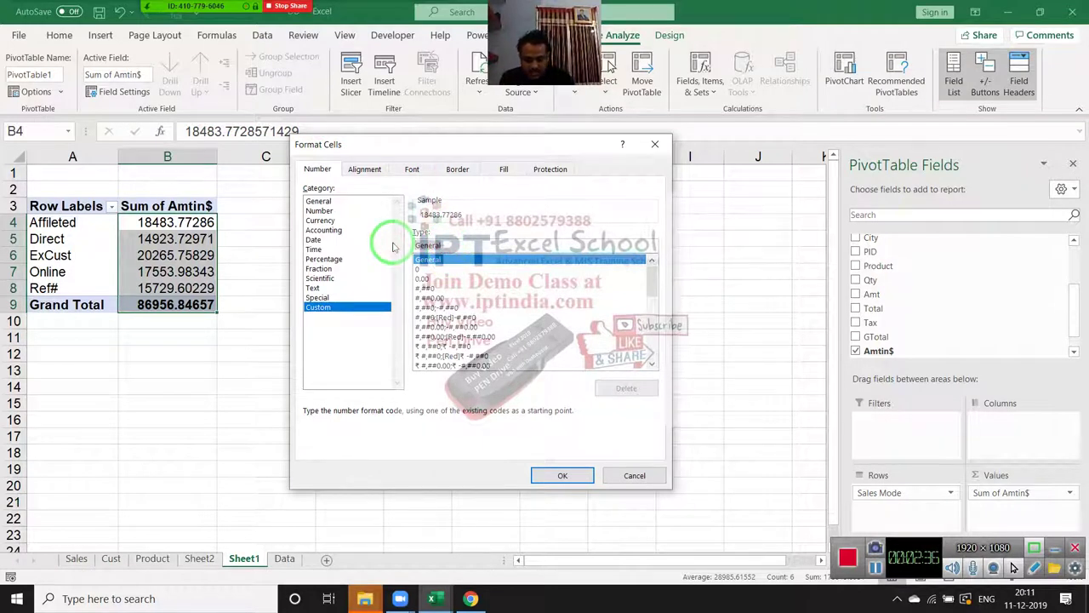
type("US$")
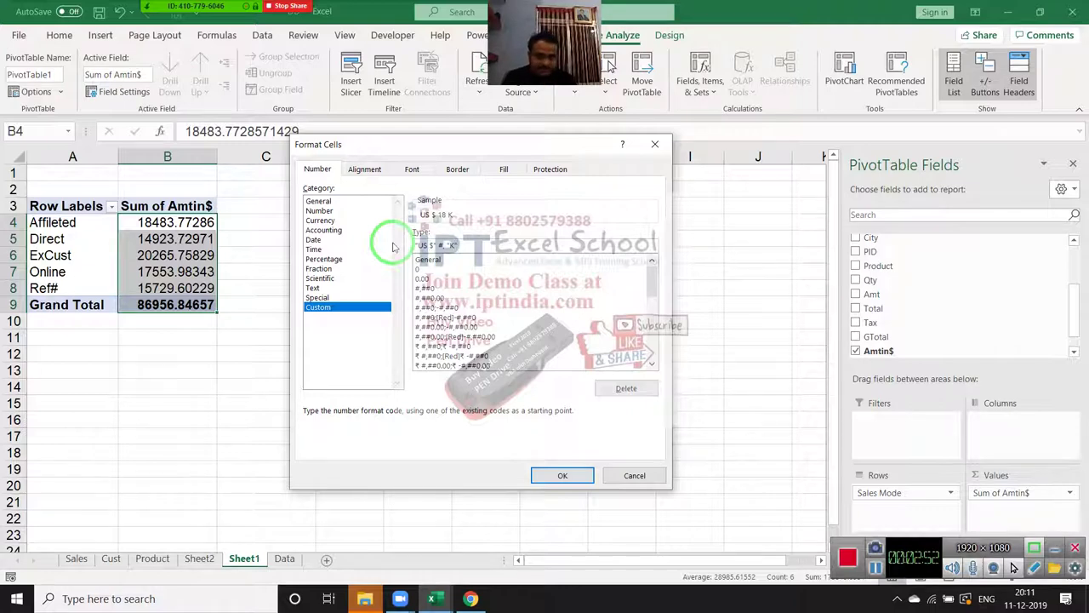
left_click(577, 477)
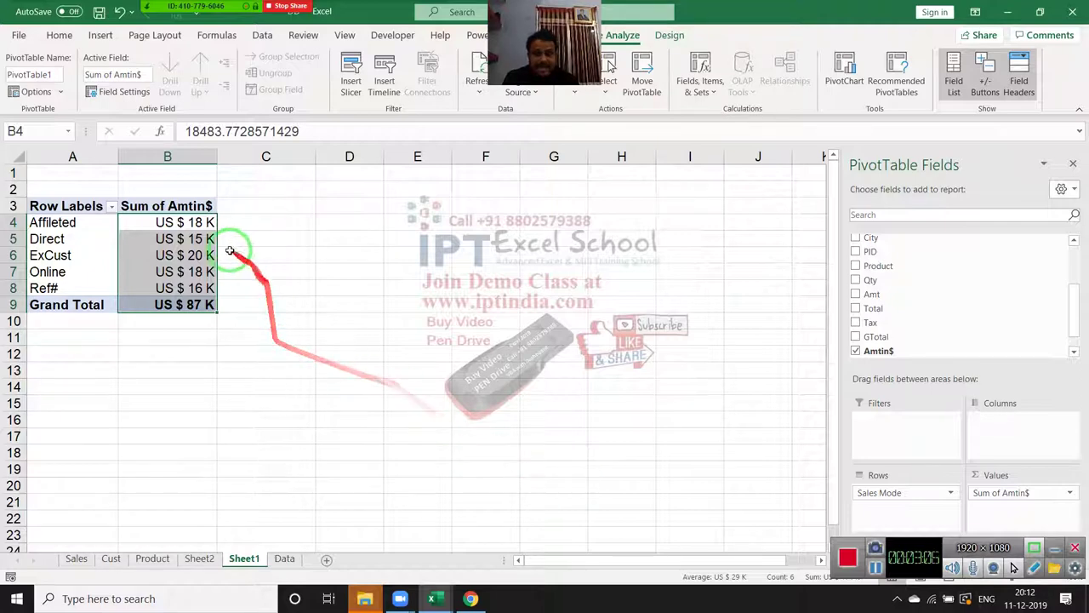
left_click(200, 223)
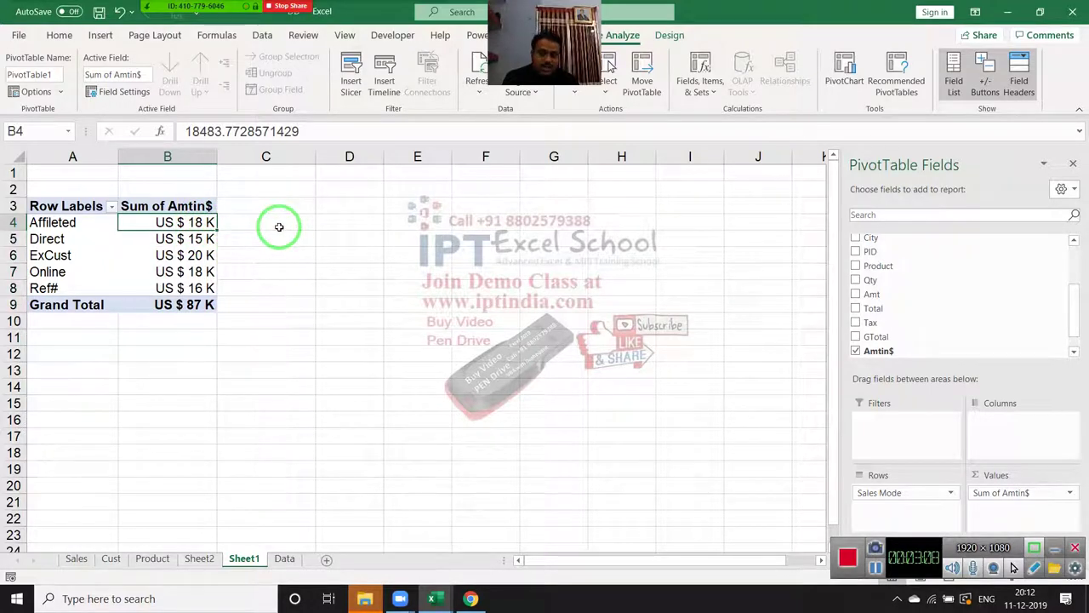
left_click(278, 226)
Step: Enter a GETPIVOTDATA formula in C4 adding 1000 to Affileted's Amtin$, then compare it with B4
type("=")
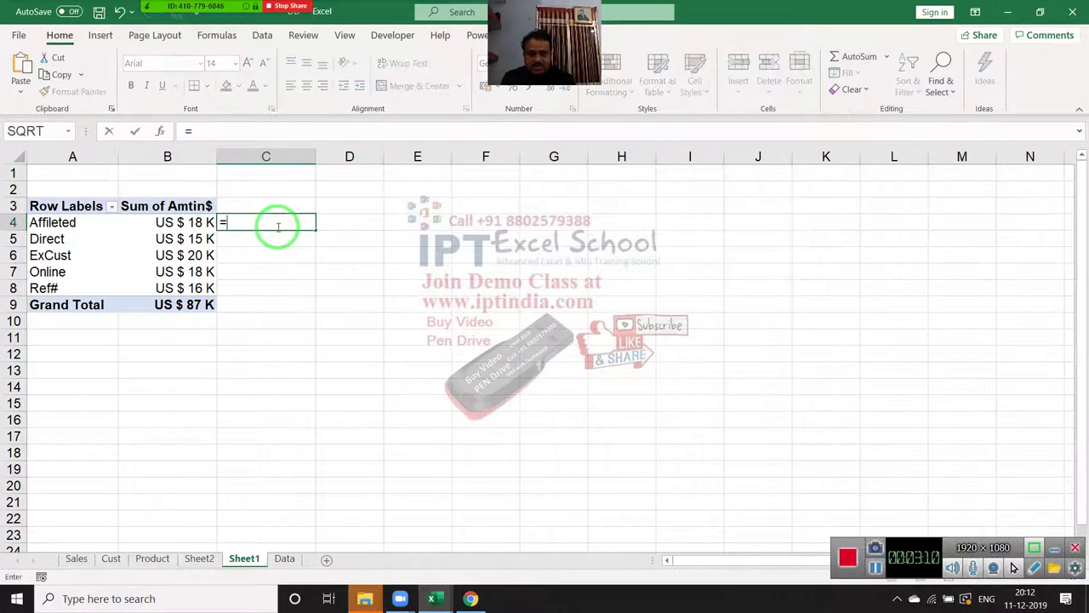
key("Left")
type("+")
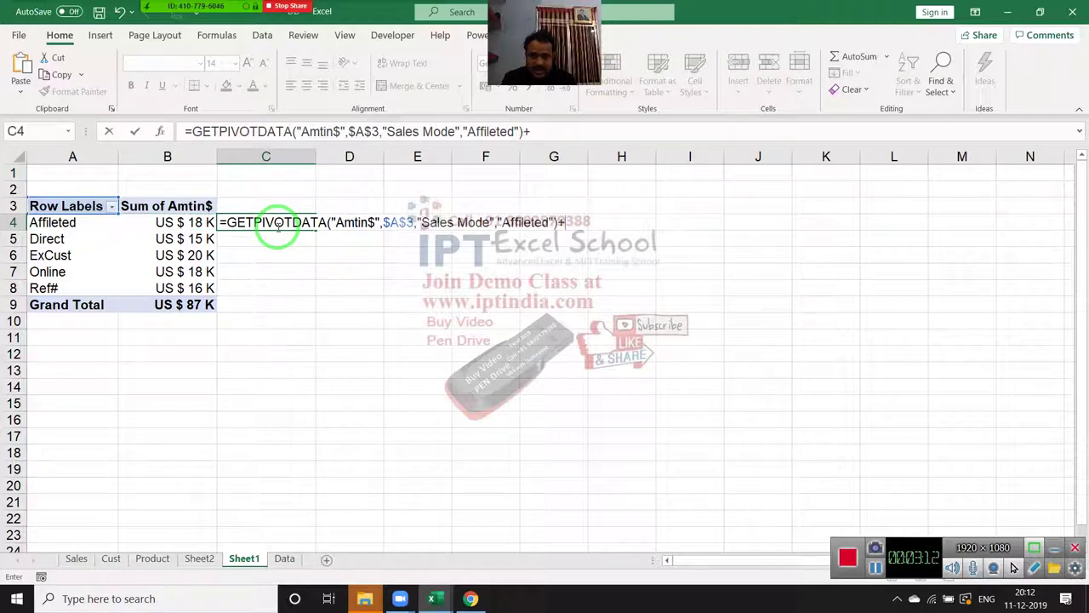
type("1000")
key("Return")
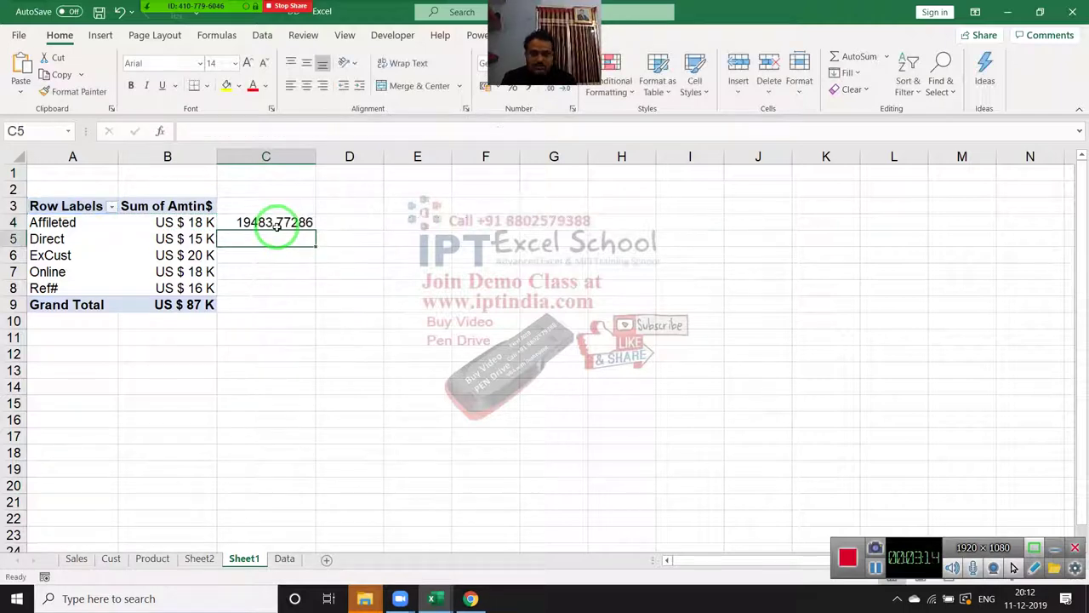
left_click(277, 225)
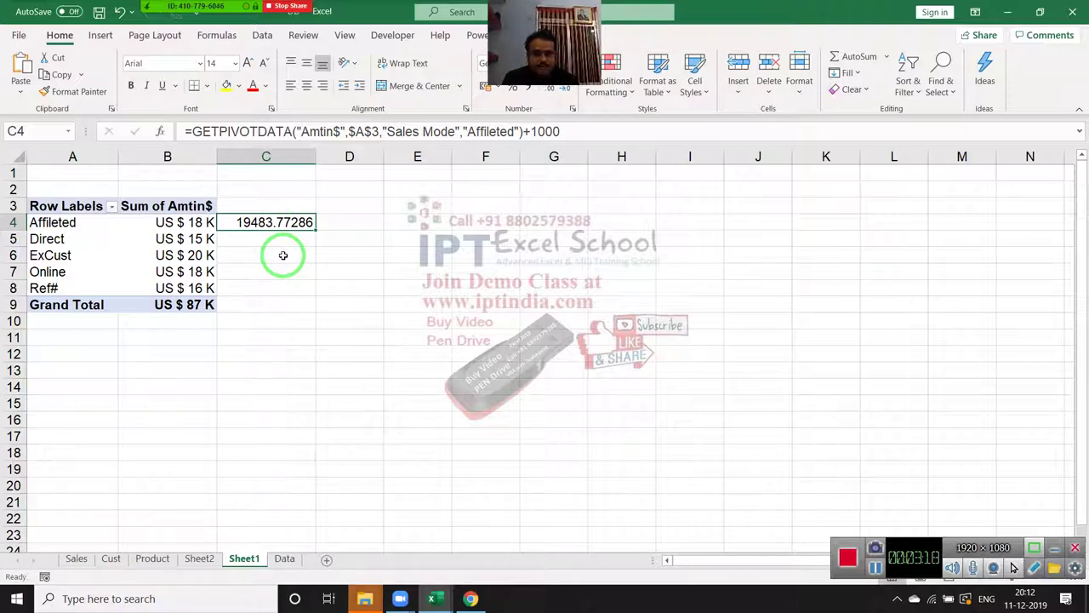
key("Up")
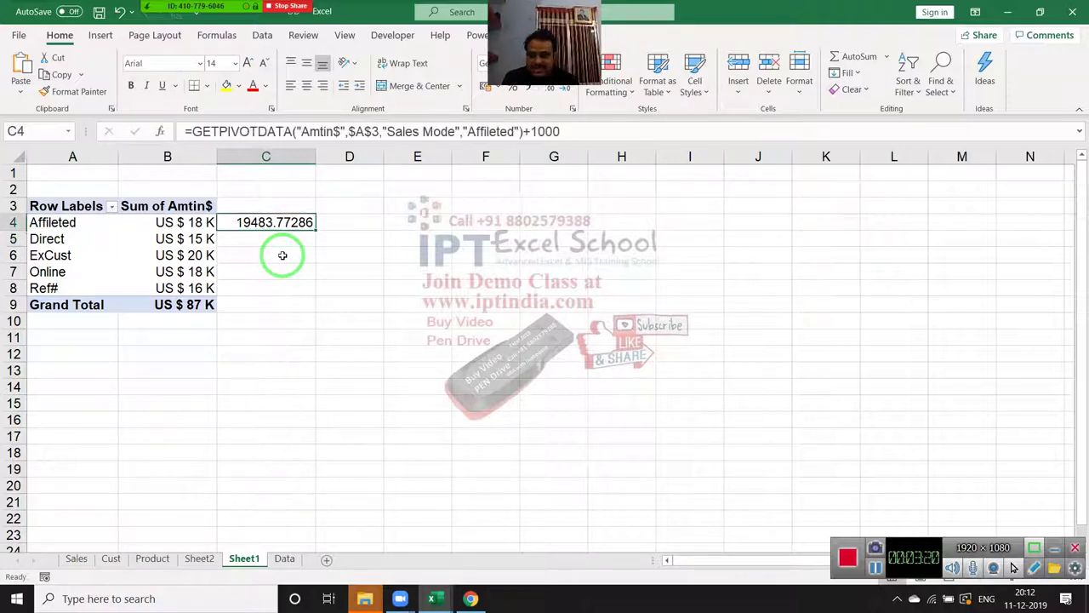
key("Left")
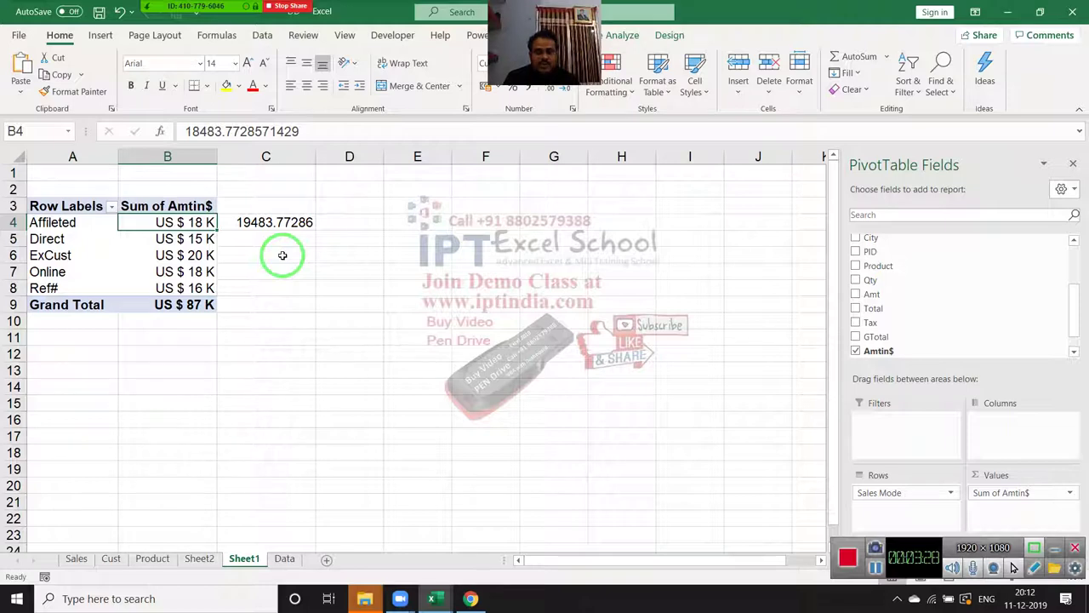
Step: Enter a test 18 in E4, cancel an =E4 entry in F4, then clear C4:F5
left_click(443, 221)
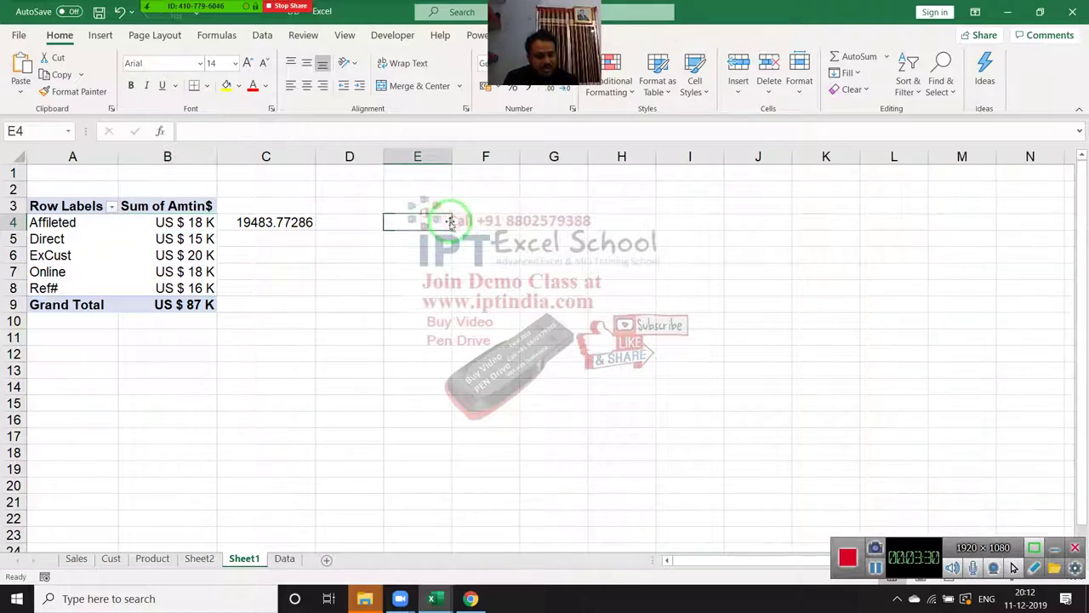
type("18")
key("Return")
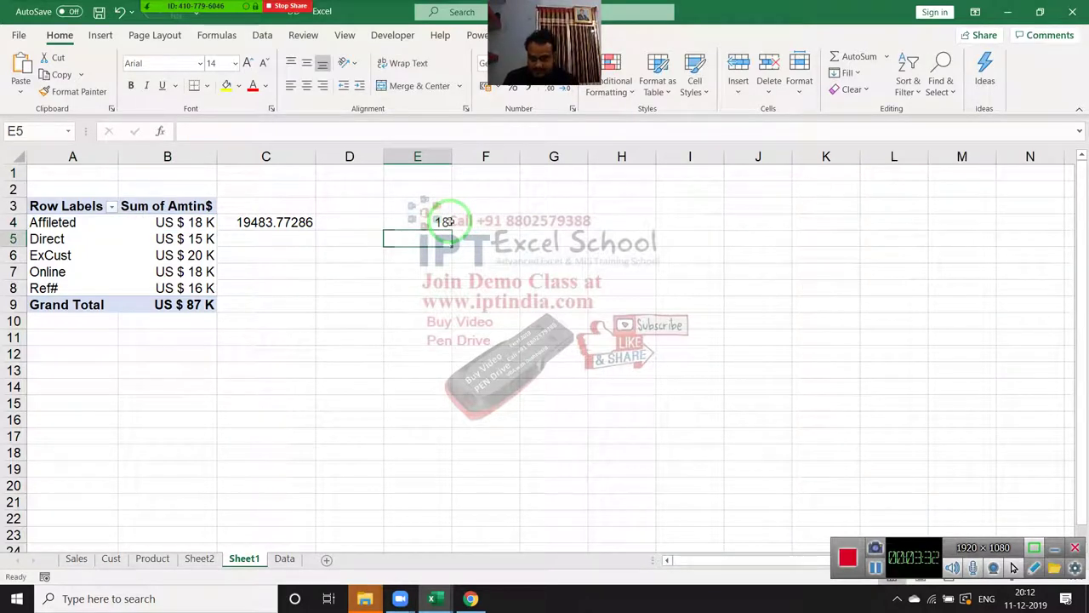
left_click(445, 221)
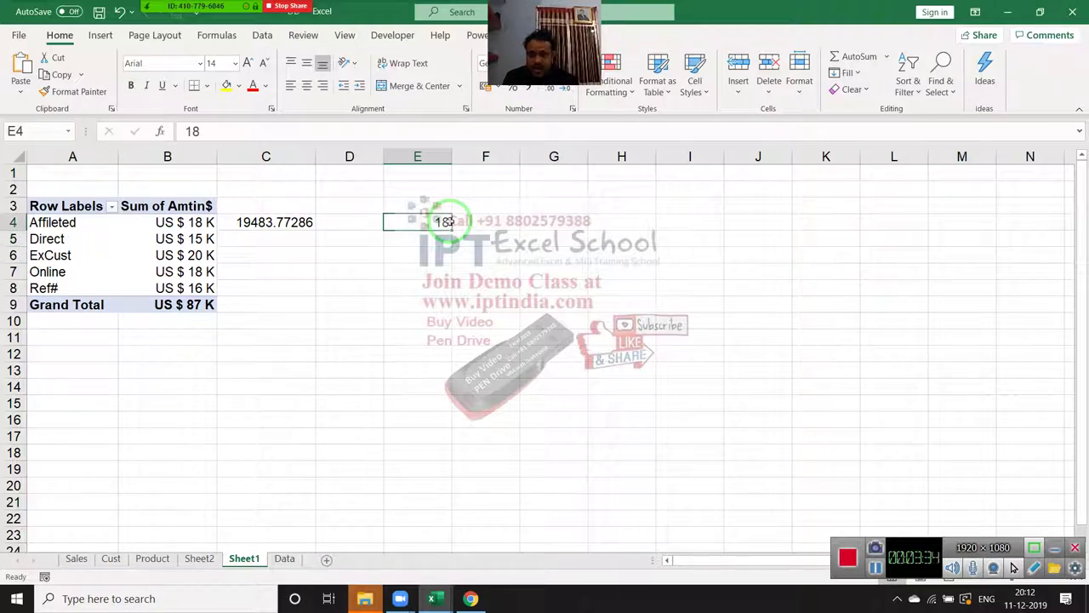
key("Right")
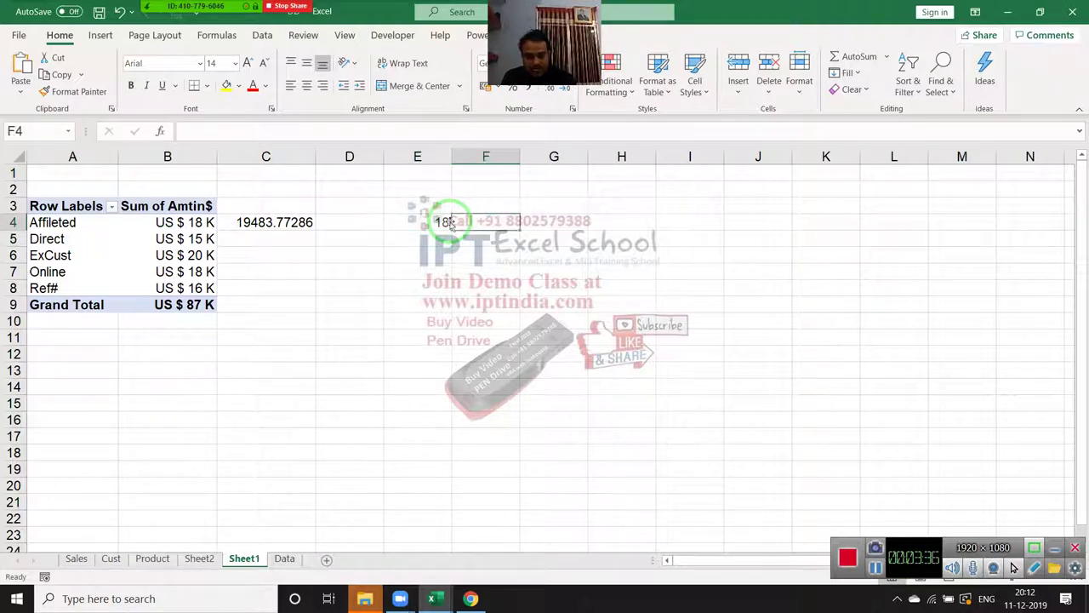
type("=")
left_click(451, 223)
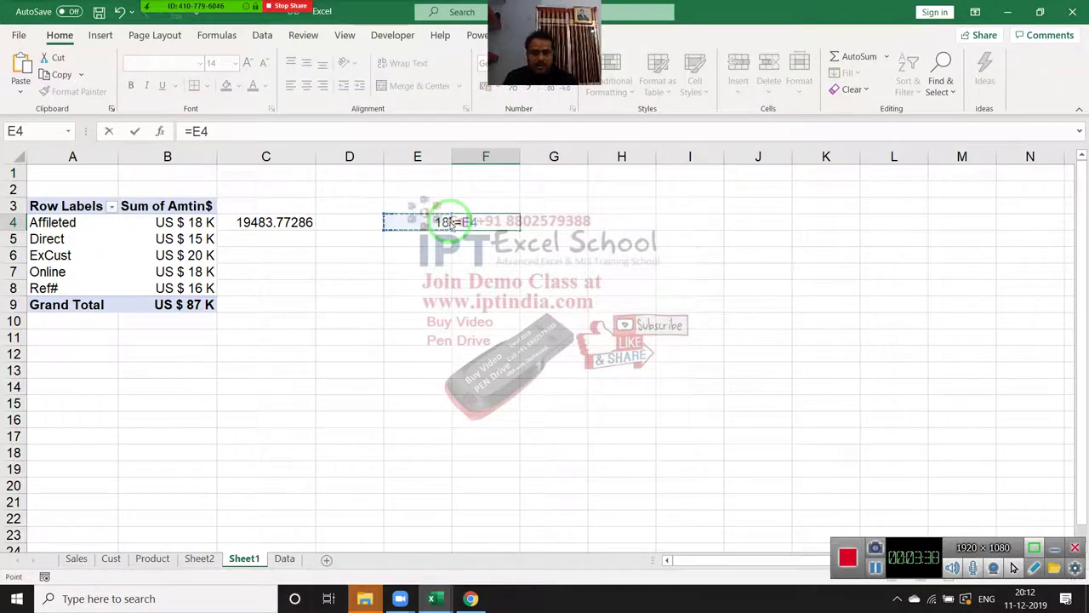
key("Escape")
left_click_drag(267, 222, 480, 242)
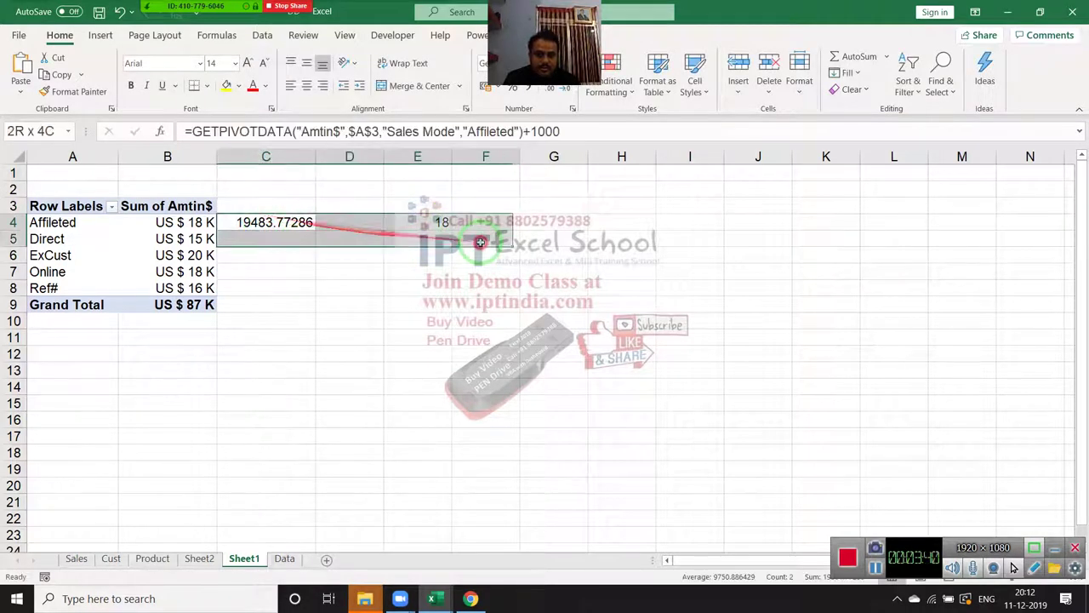
key("Delete")
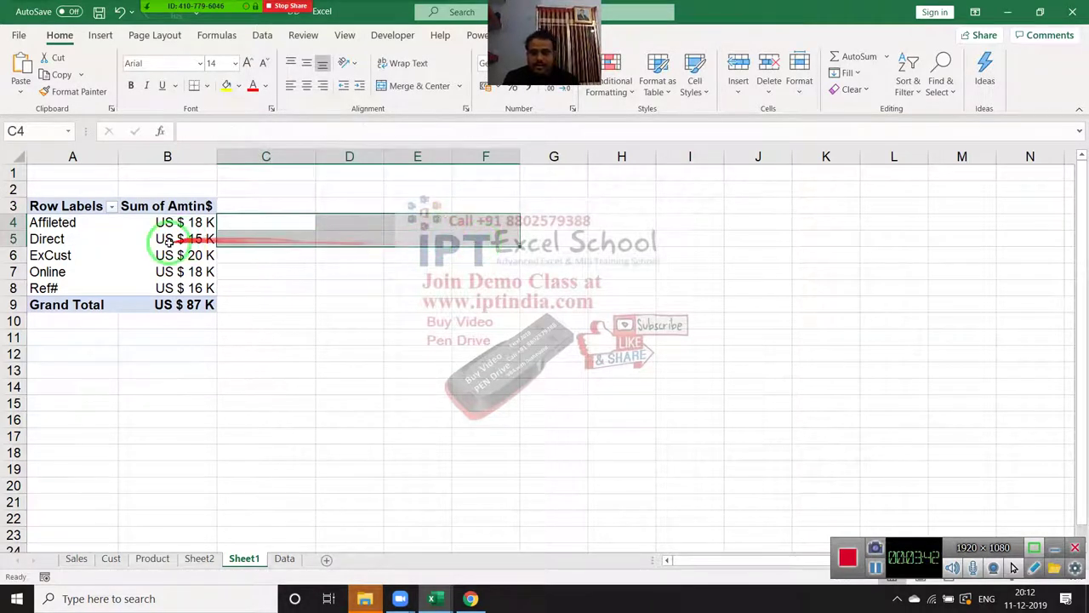
Step: Select the formatted pivot table A3:B9 and copy it
left_click_drag(162, 222, 164, 302)
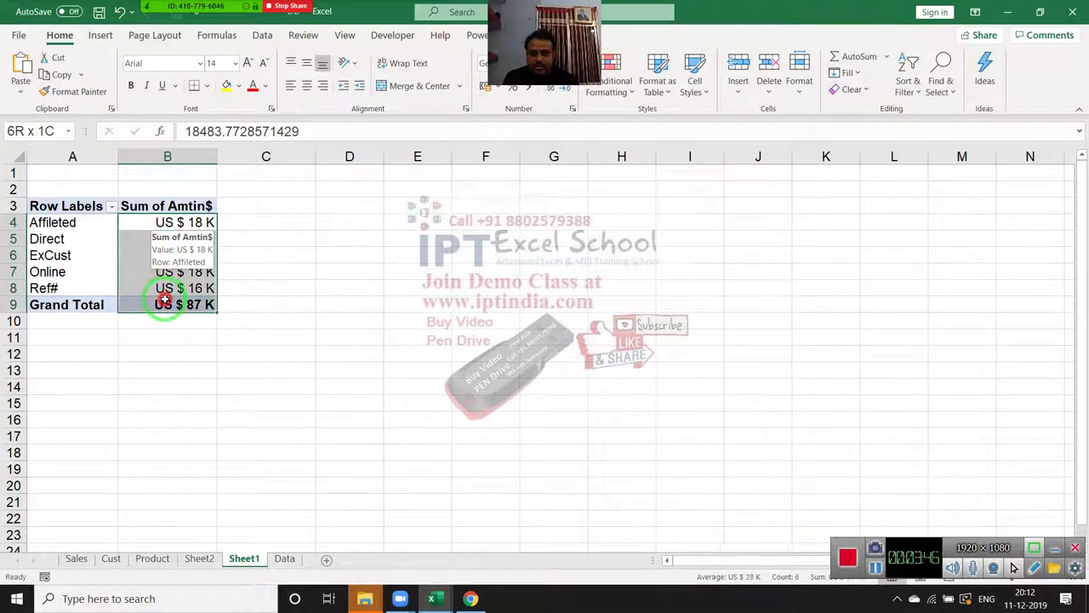
left_click(67, 209)
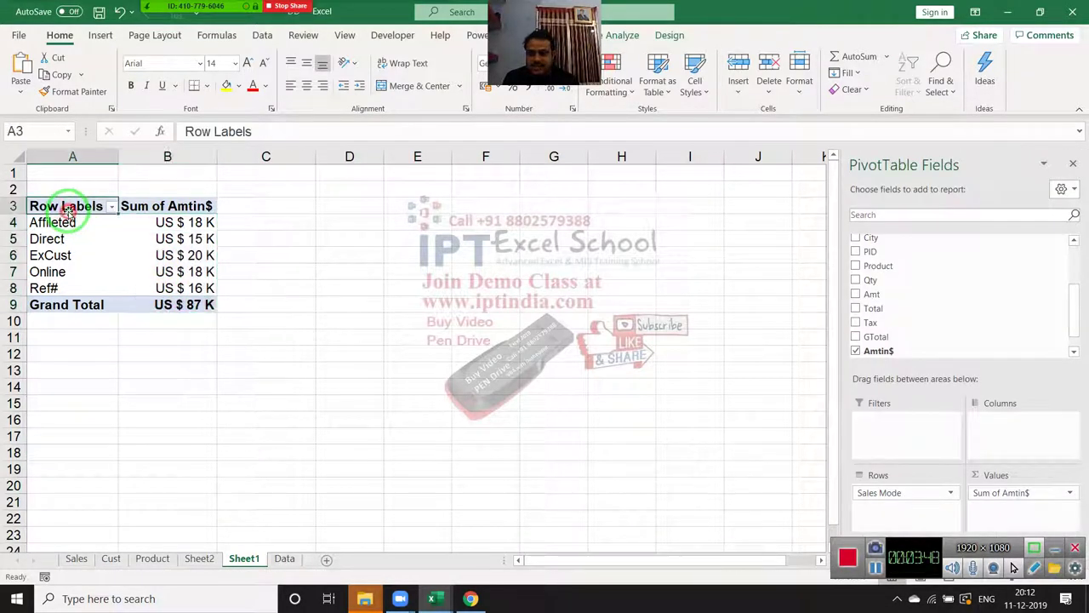
left_click_drag(66, 209, 161, 297)
mouse_move(161, 297)
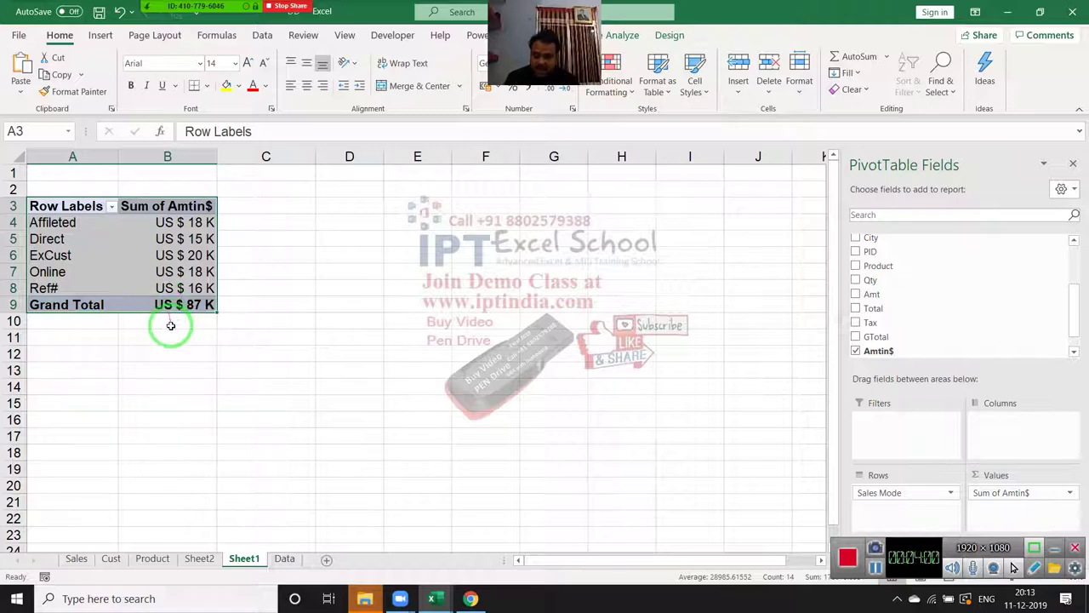
key("ctrl+c")
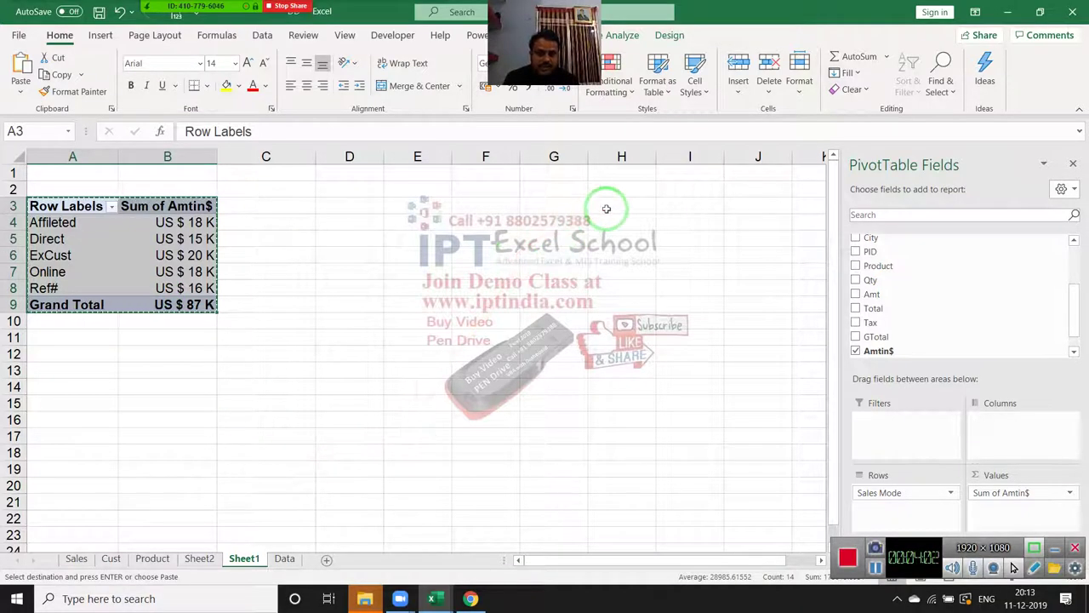
left_click(606, 208)
Step: Paste Special the copied pivot at H3 as values, then as formats
right_click(606, 209)
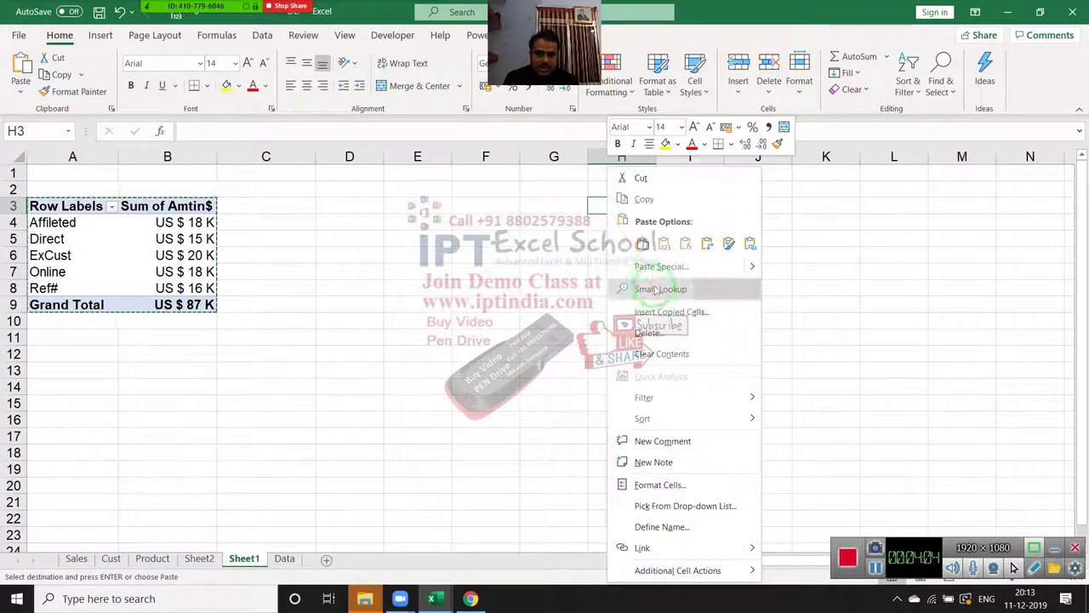
left_click(650, 269)
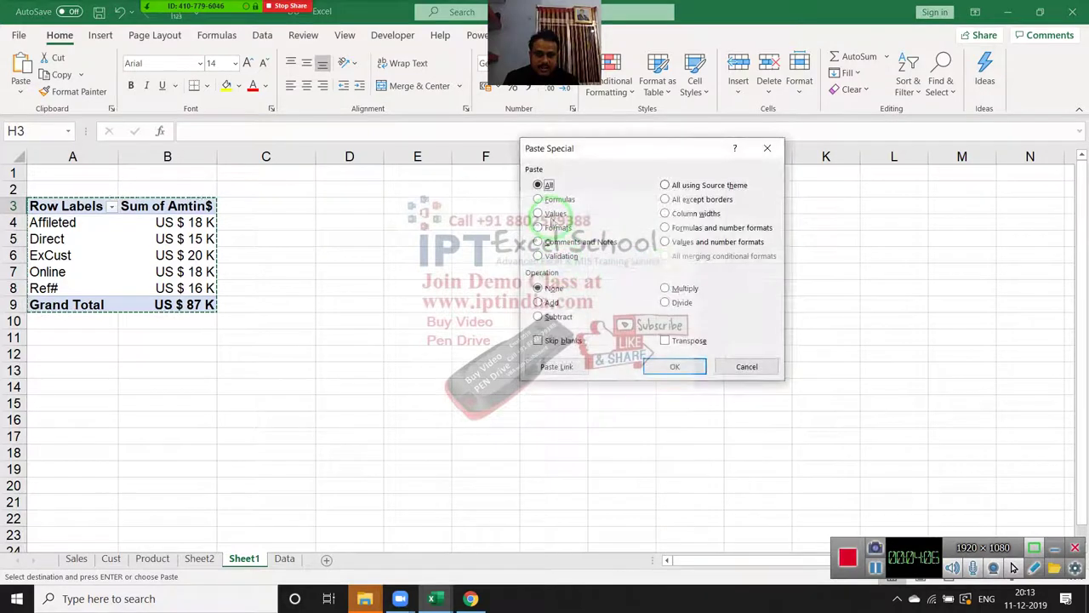
left_click(545, 214)
left_click(686, 368)
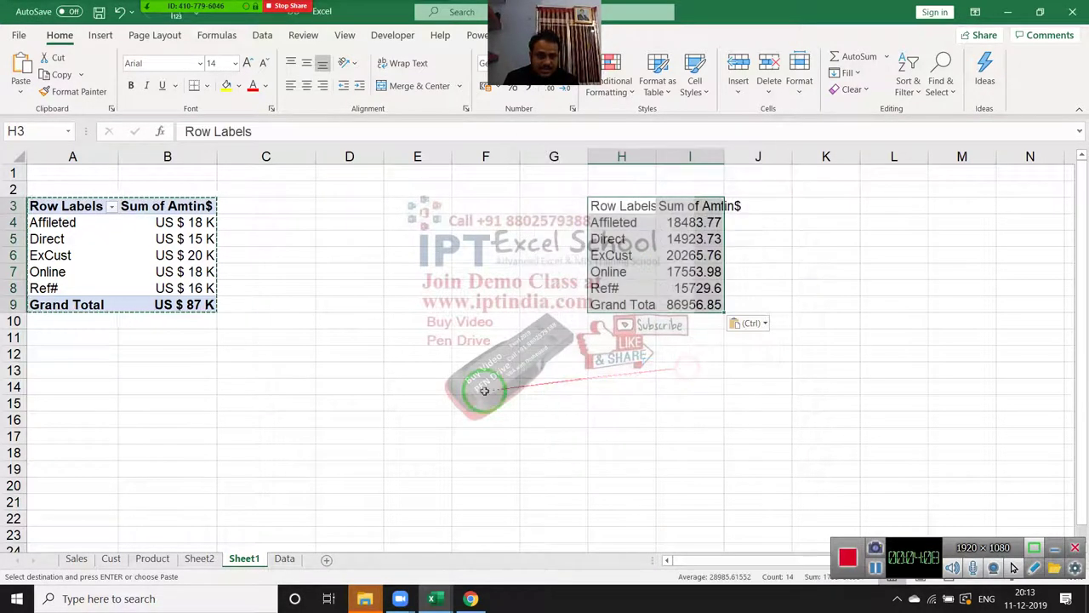
right_click(622, 251)
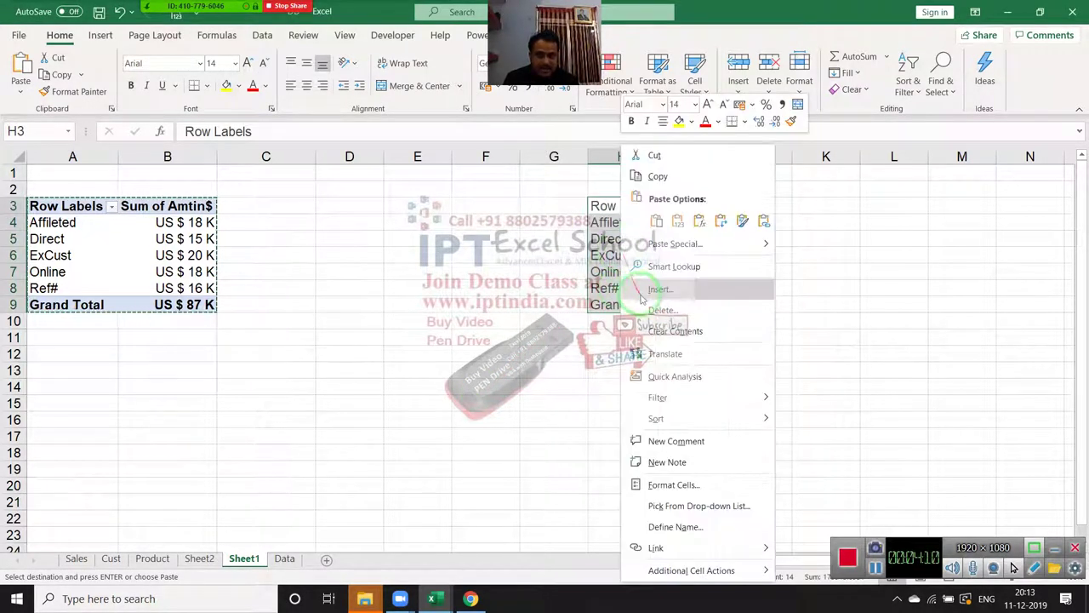
left_click(657, 252)
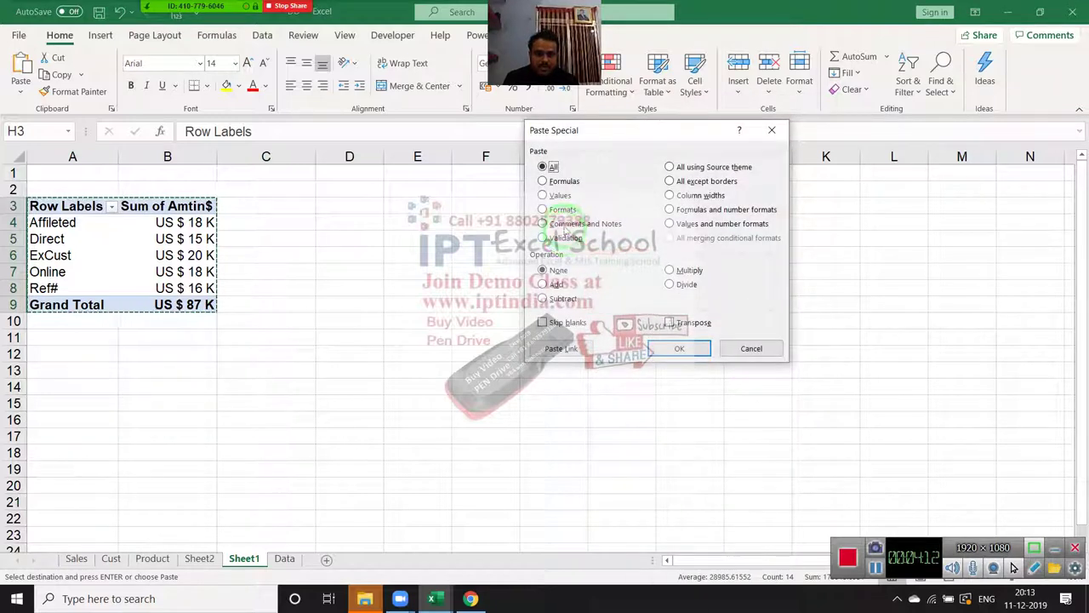
left_click(543, 209)
left_click(680, 349)
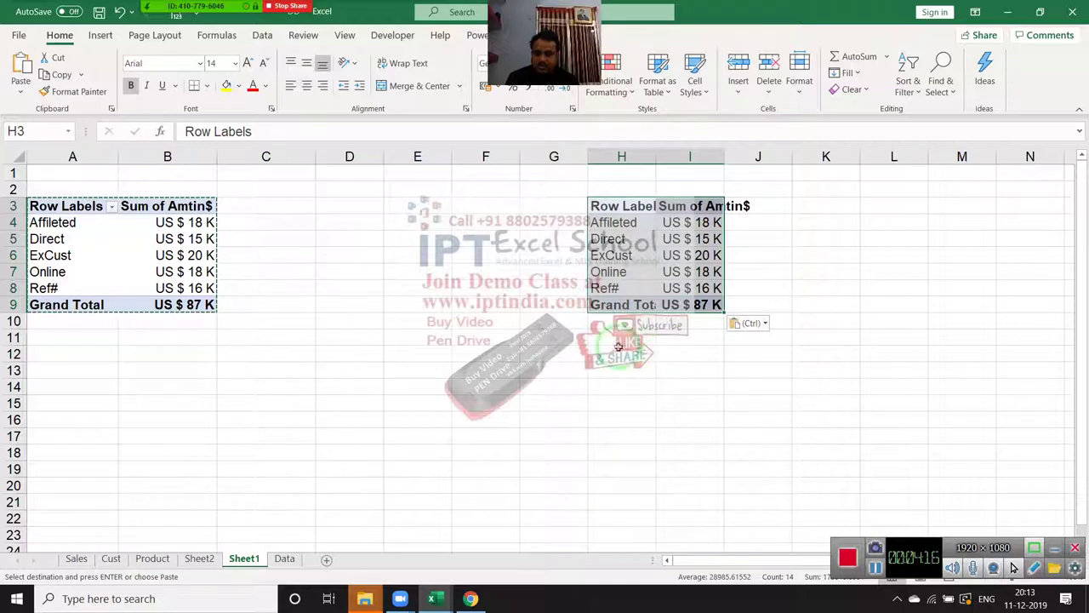
Step: Delete the pasted pivot copy in G2:I9
mouse_move(51, 223)
left_mouse_down()
mouse_move(335, 414)
mouse_move(192, 343)
mouse_move(261, 411)
left_mouse_up()
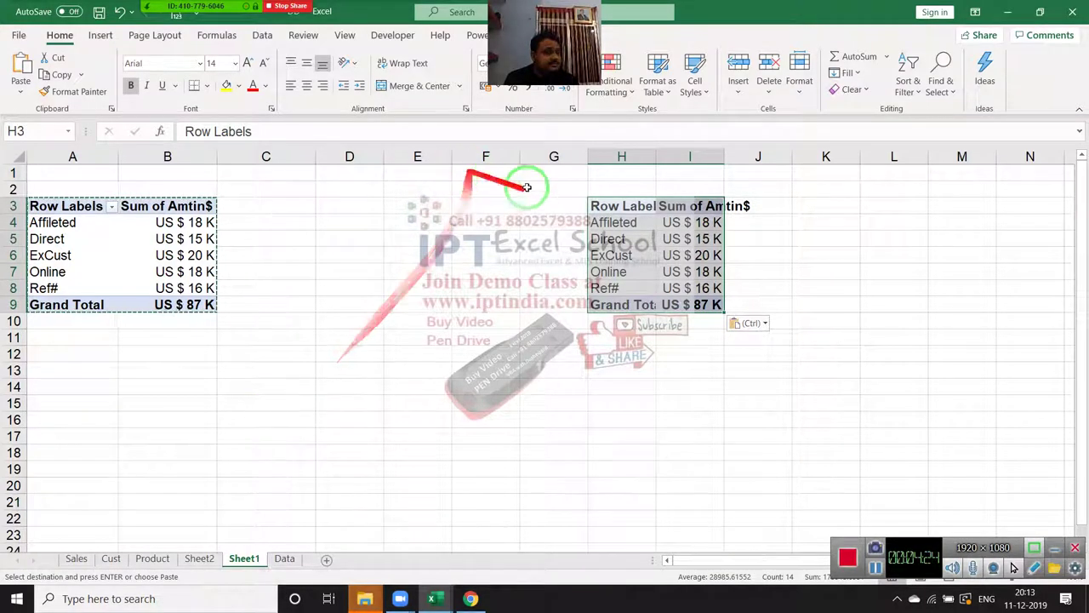
left_click_drag(544, 185, 721, 315)
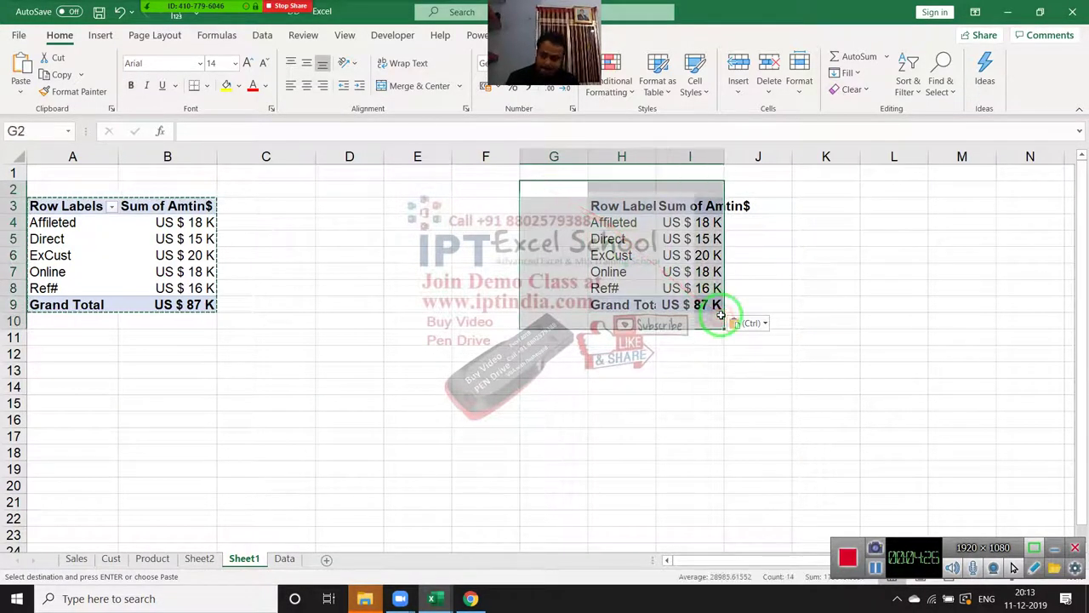
key("Delete")
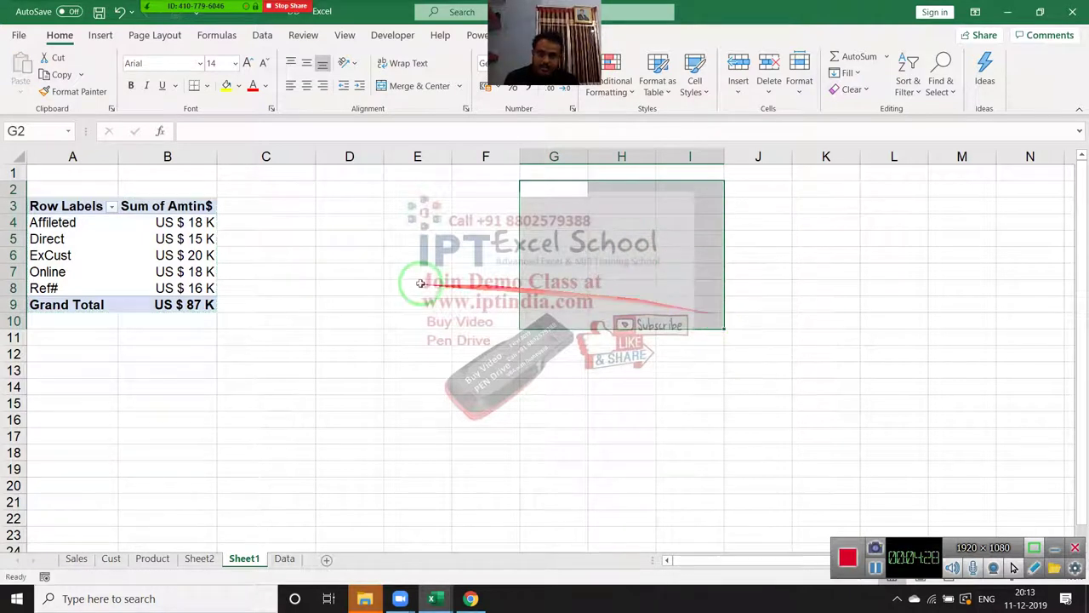
Step: Copy the pivot table A3:B9 again and minimize Excel to the desktop
left_click(417, 286)
left_click_drag(56, 209, 170, 304)
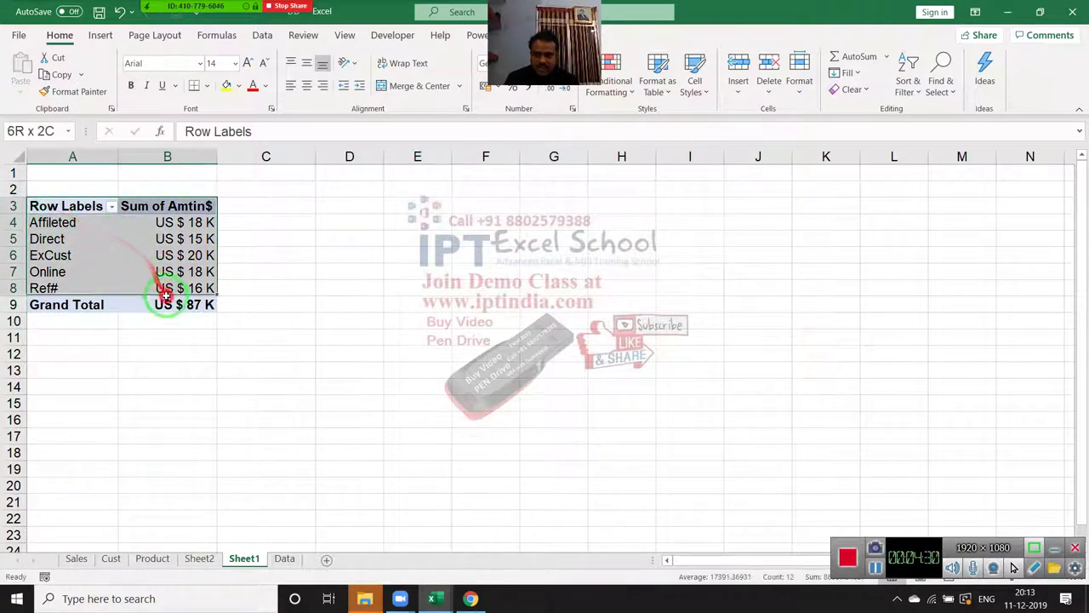
key("ctrl+c")
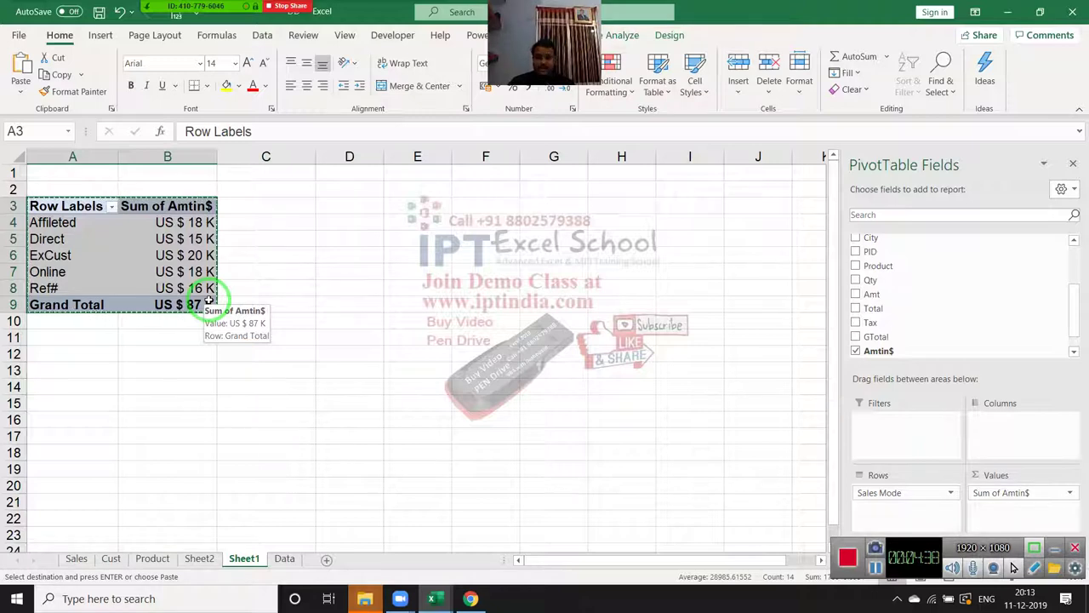
left_click(302, 372)
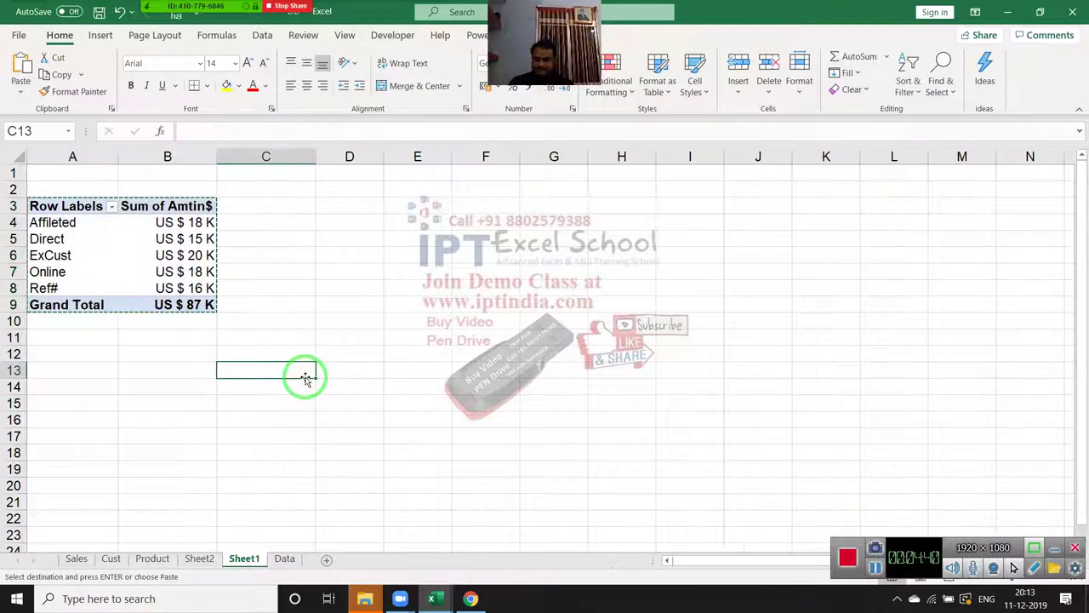
key("super+d")
Step: Mute the Zoom microphone, then open and close the meeting participants list
left_click(56, 12)
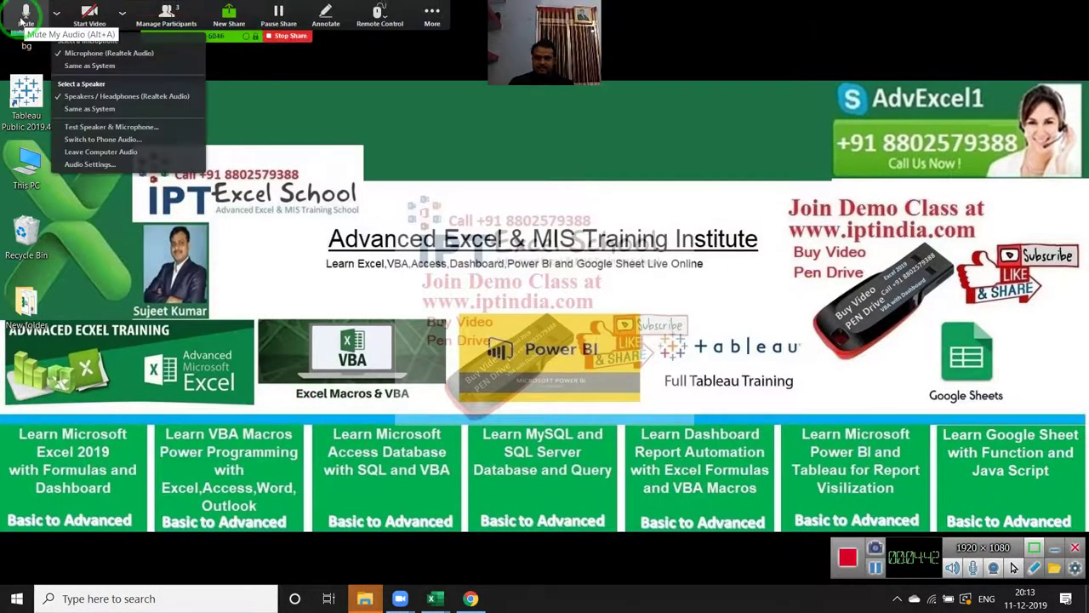
left_click(25, 12)
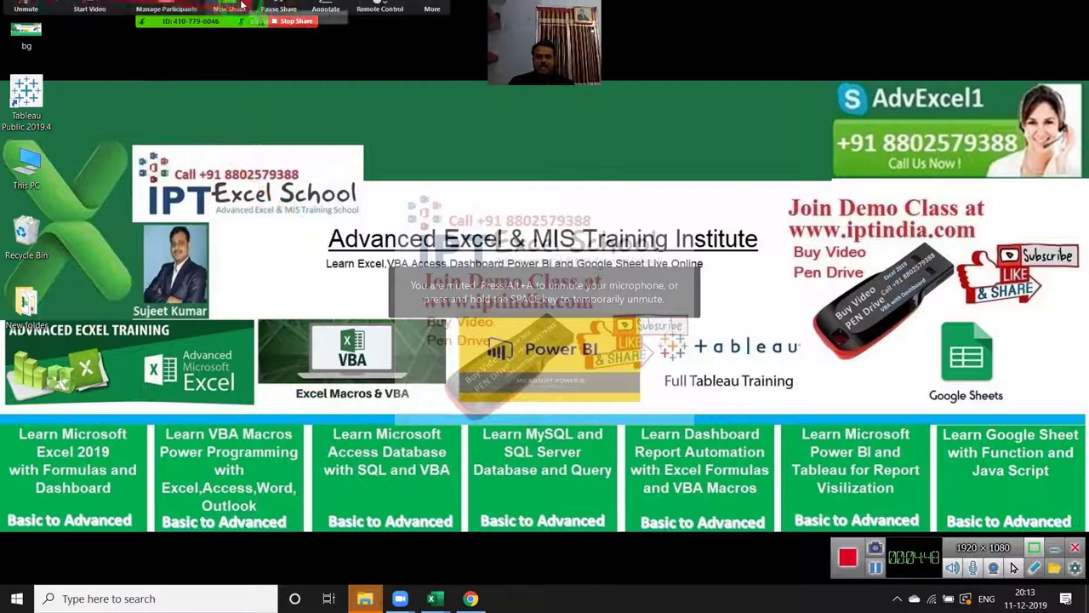
key("alt+u")
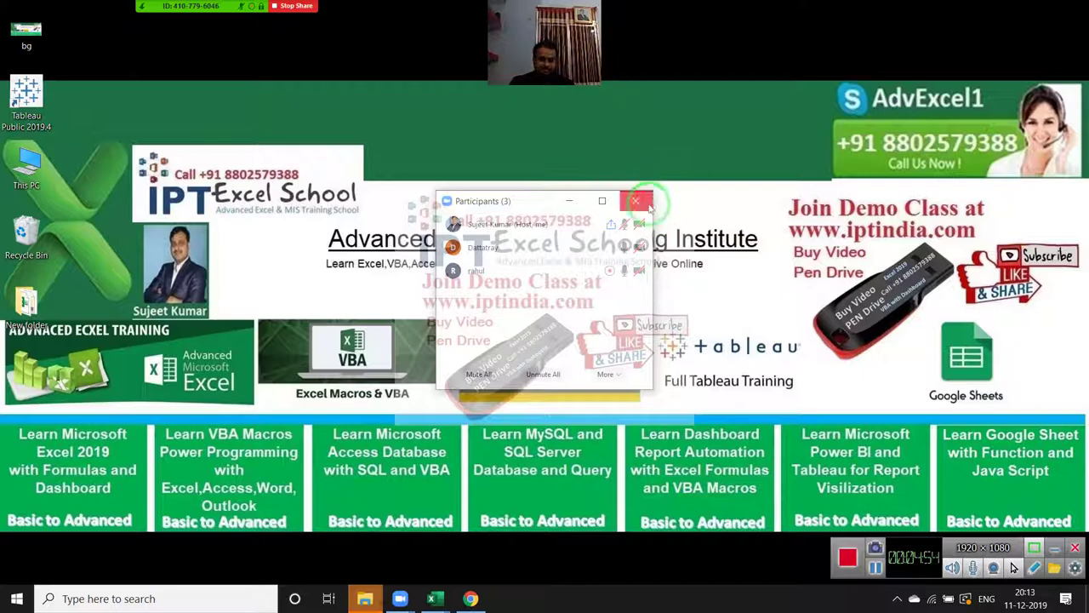
left_click(636, 202)
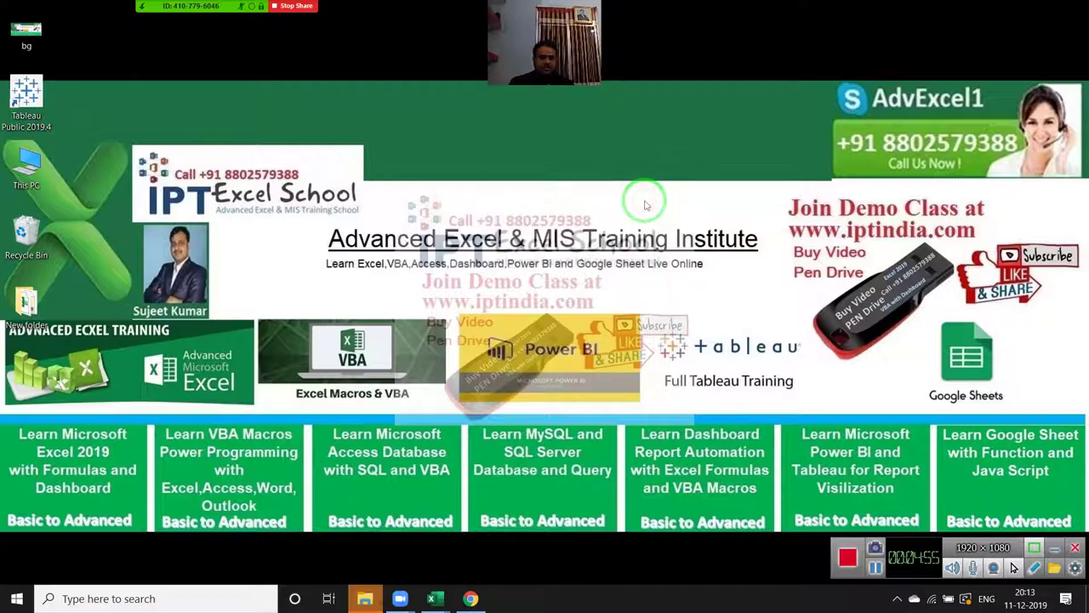
left_click(870, 162)
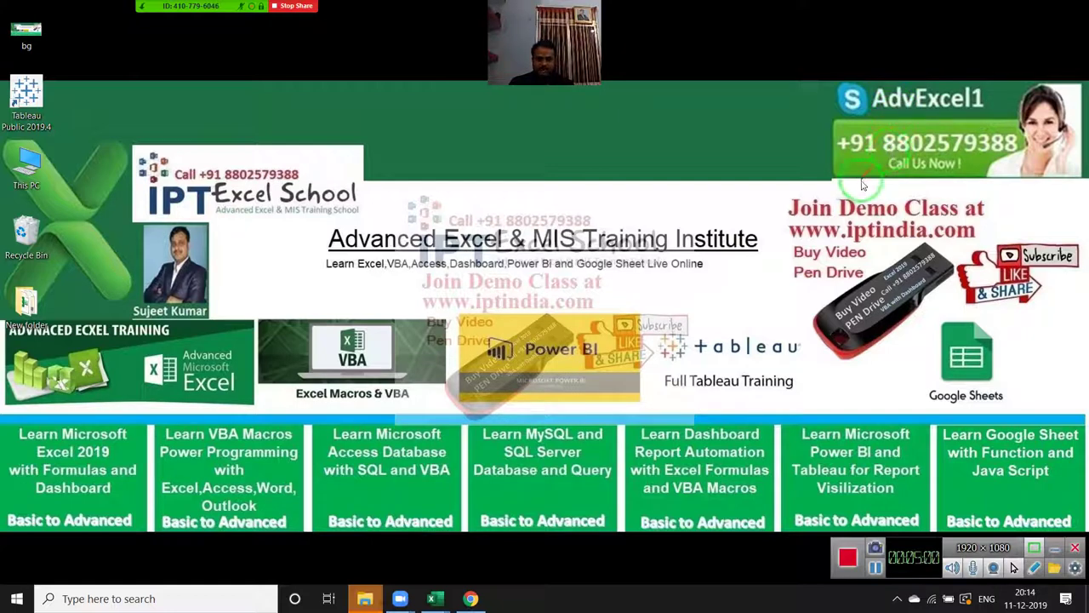
left_click(806, 226)
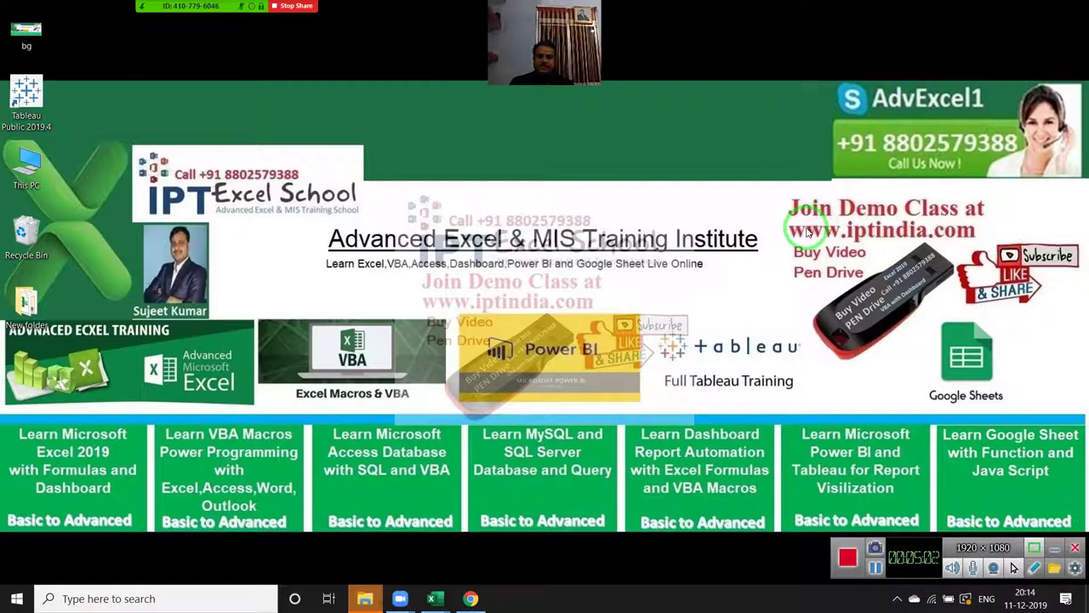
left_click(846, 566)
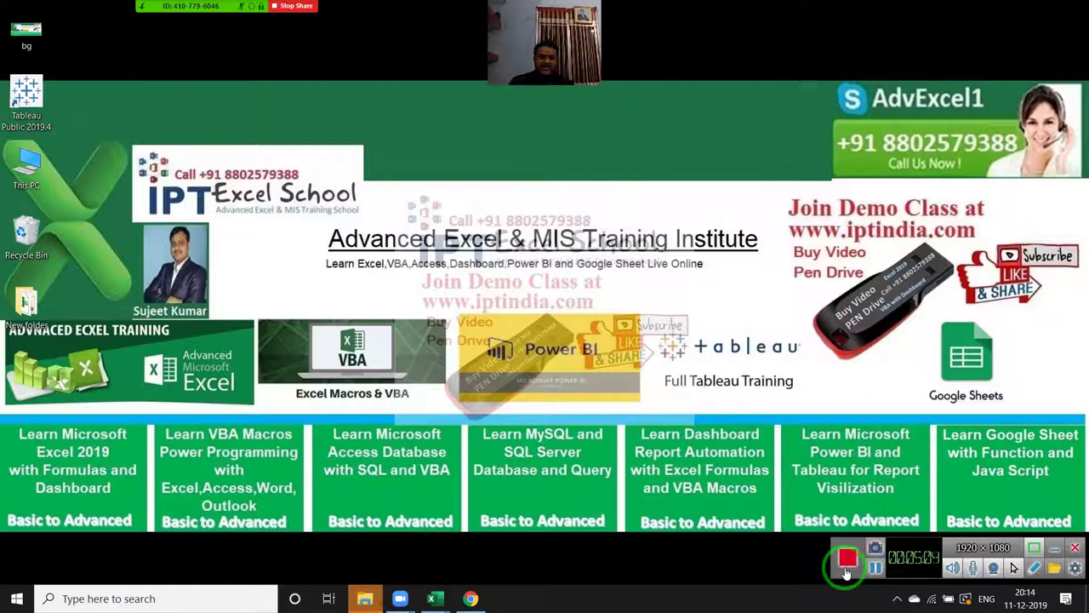